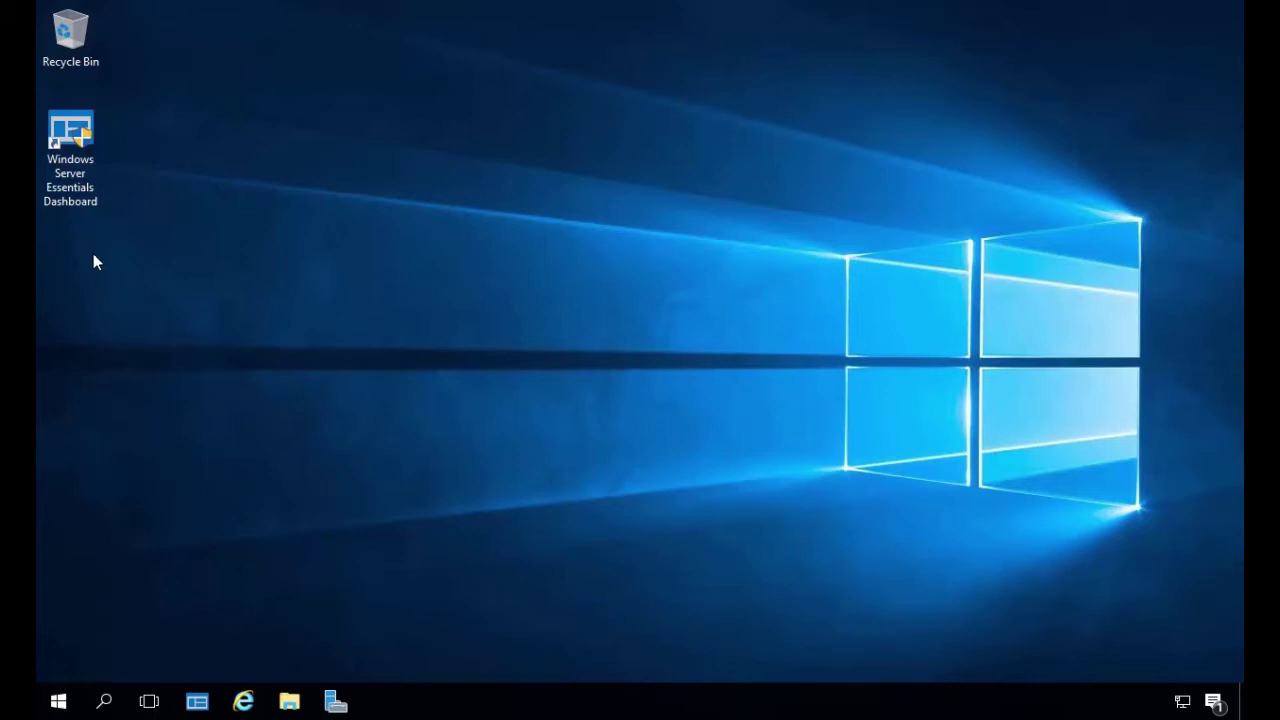
Open the Essentials Dashboard and show the Azure Active Directory integration details under Services
{"action": "double_click", "coordinate": [47, 205]}
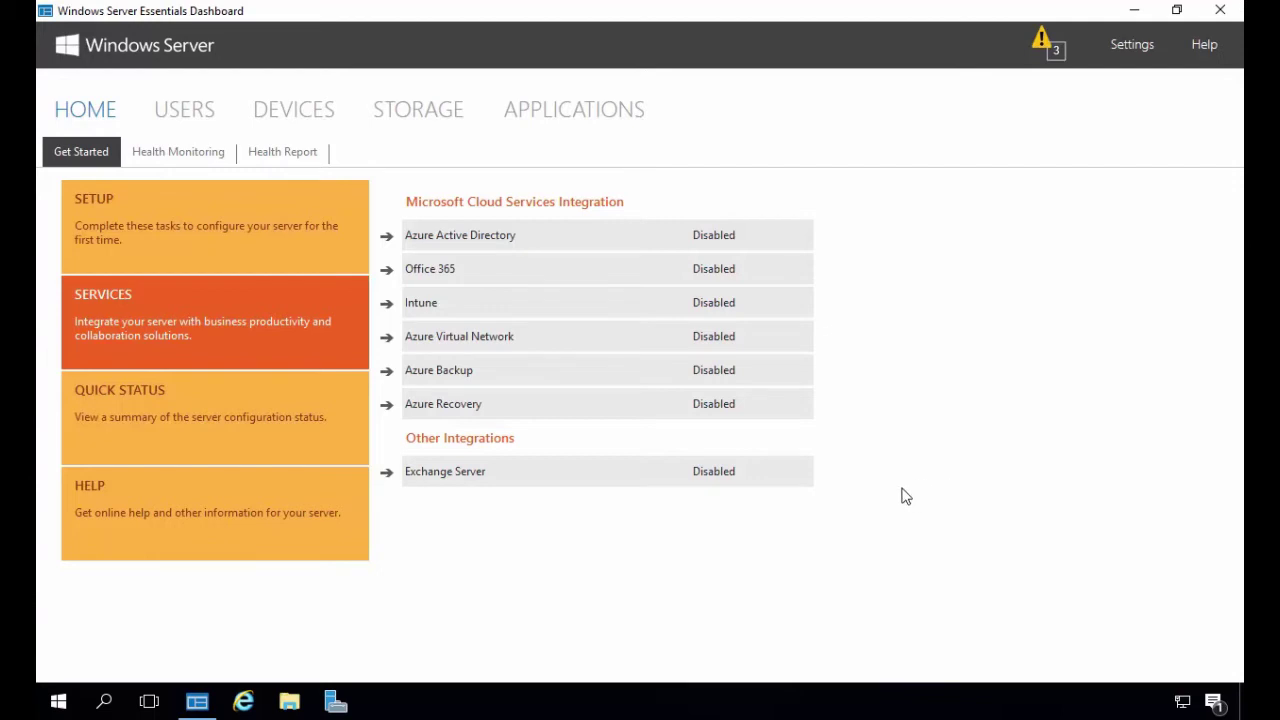
{"action": "left_click", "coordinate": [780, 382]}
{"action": "left_click", "coordinate": [533, 244]}
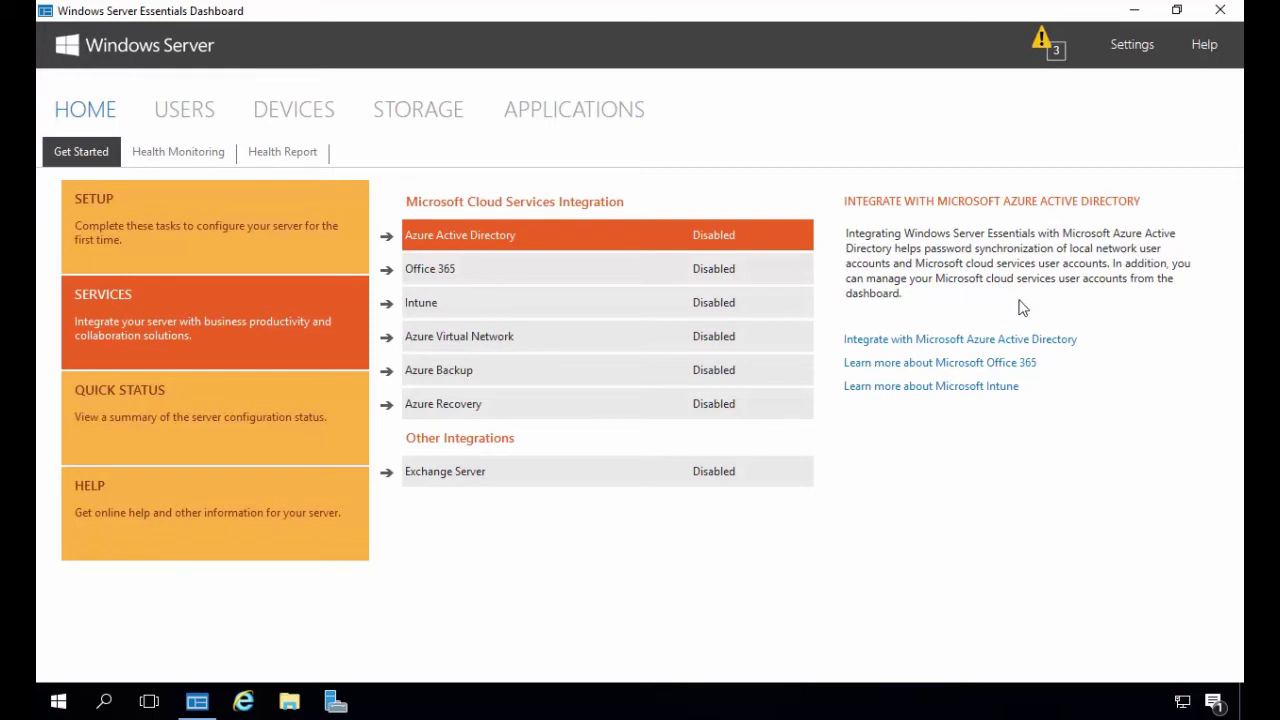
Launch the Azure AD integration wizard and submit the organisation's admin user name and password
{"action": "left_click", "coordinate": [925, 341]}
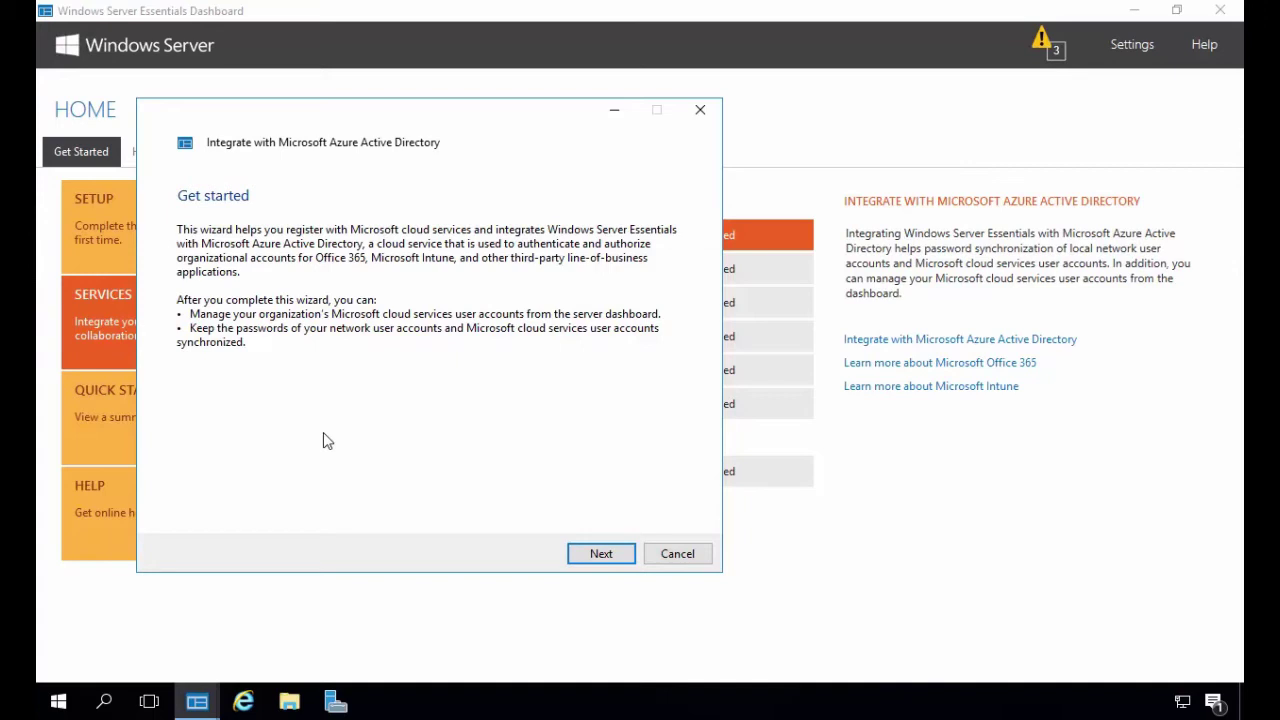
{"action": "left_click", "coordinate": [601, 555]}
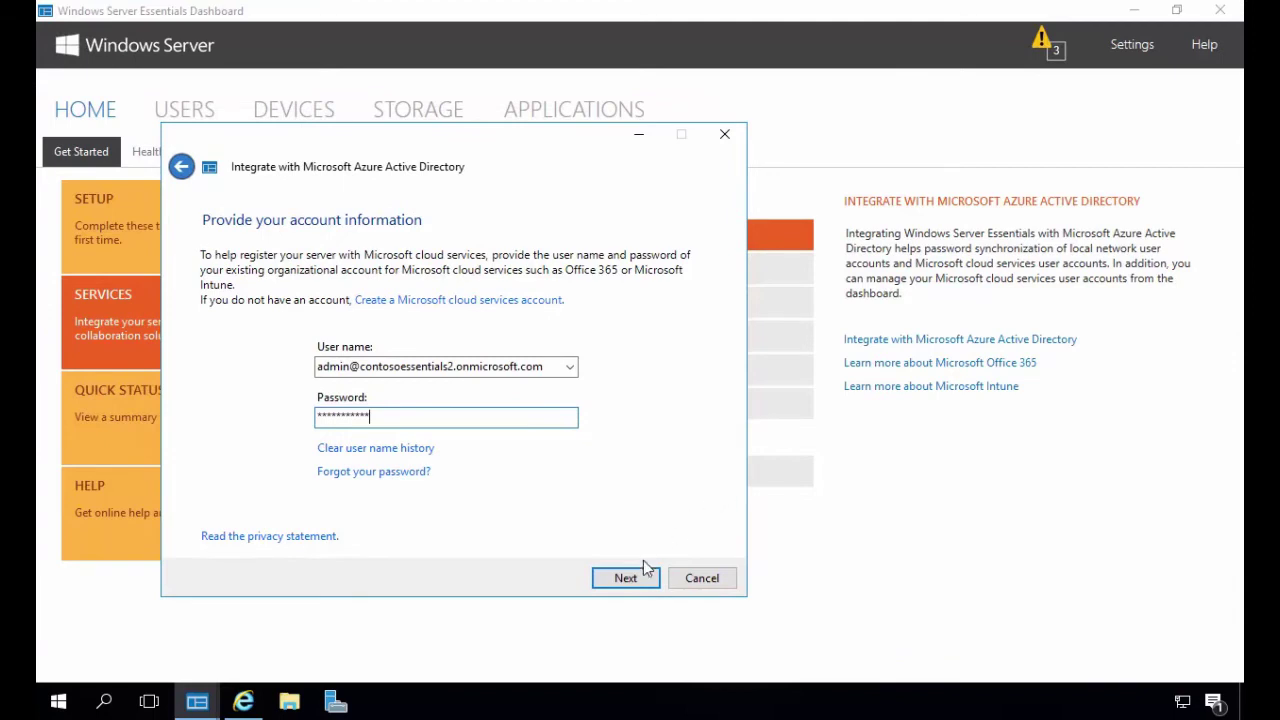
{"action": "left_click", "coordinate": [625, 580]}
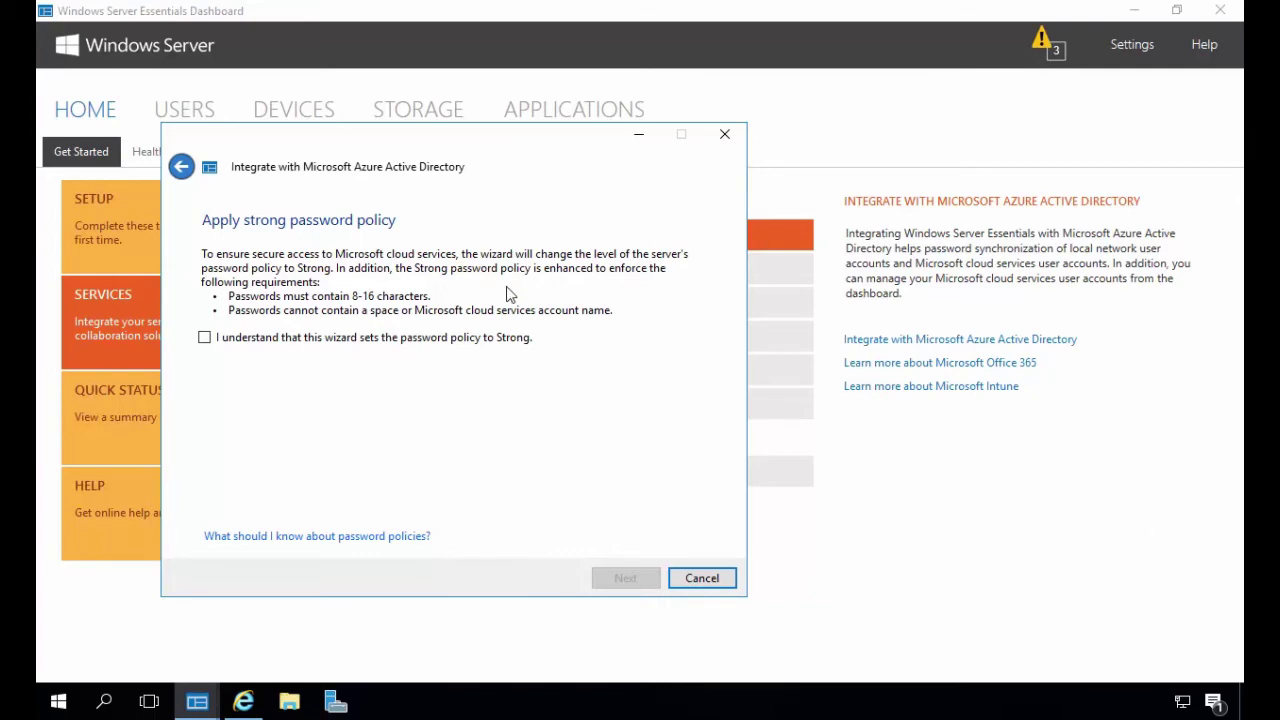
Accept the strong password policy and complete the wizard so Azure AD shows Enabled with ENTERPRISEPREMIUM
{"action": "left_click", "coordinate": [204, 337]}
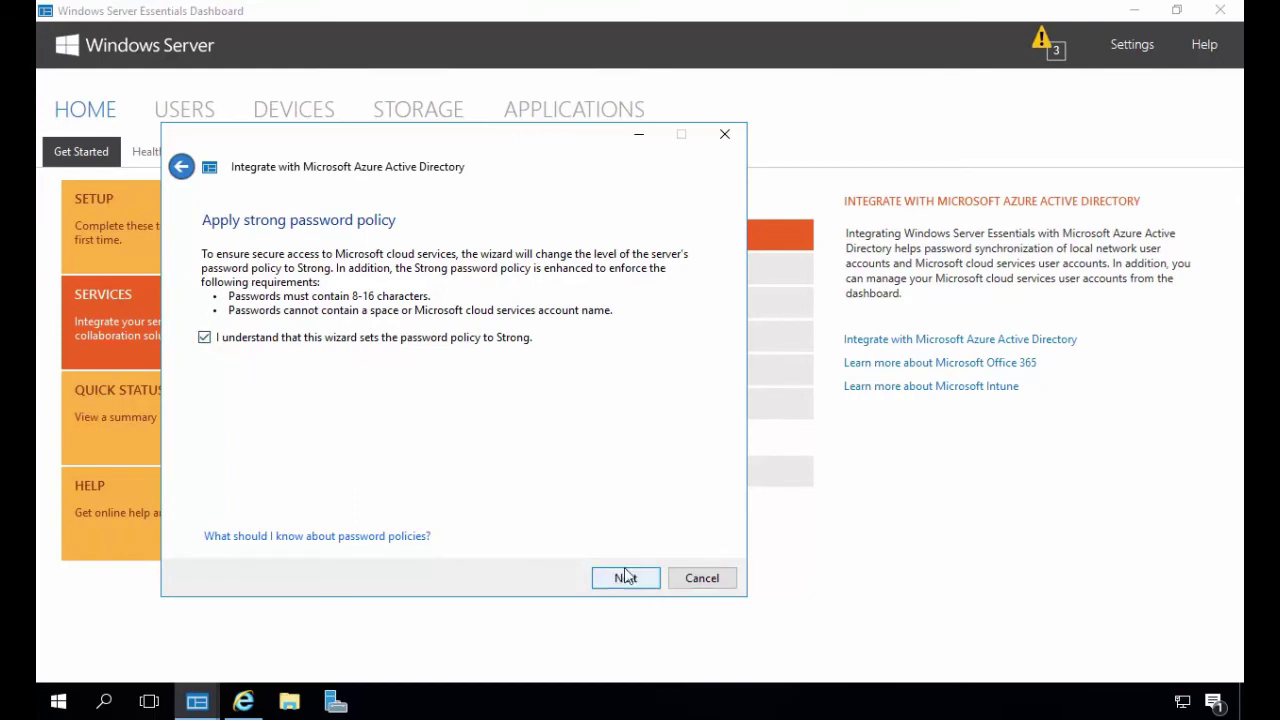
{"action": "left_click", "coordinate": [645, 578]}
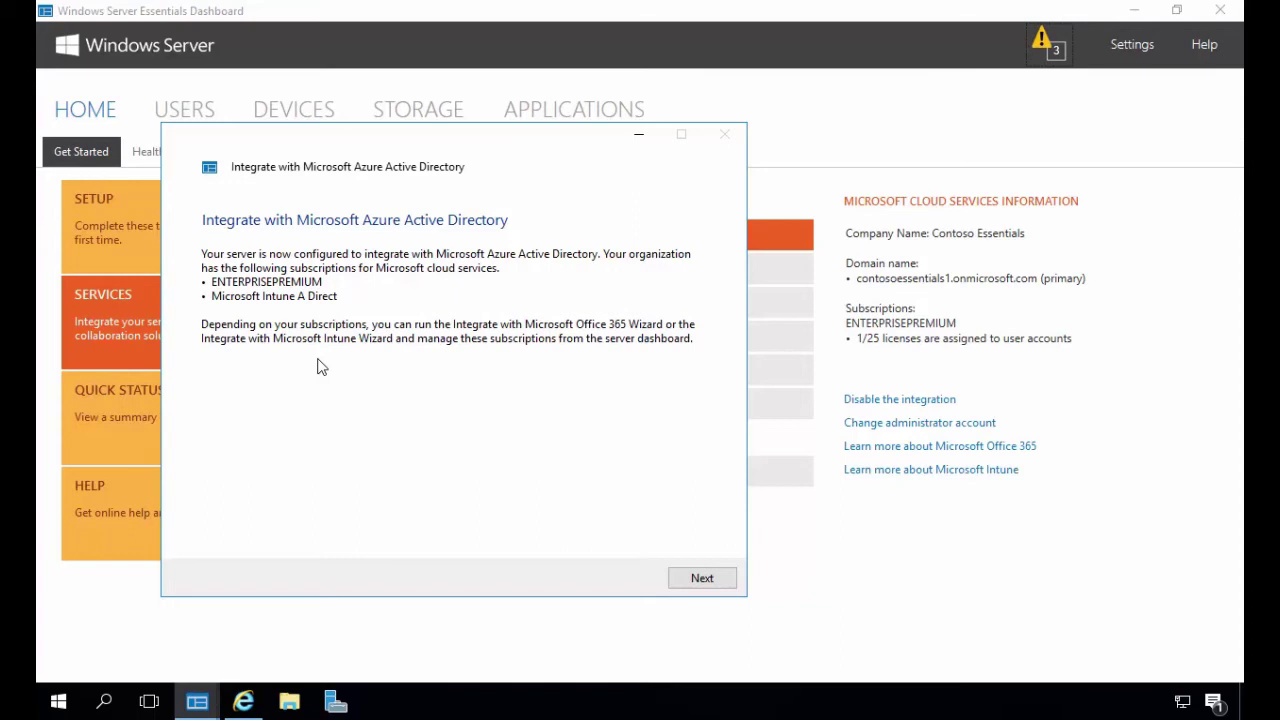
{"action": "left_click", "coordinate": [702, 580]}
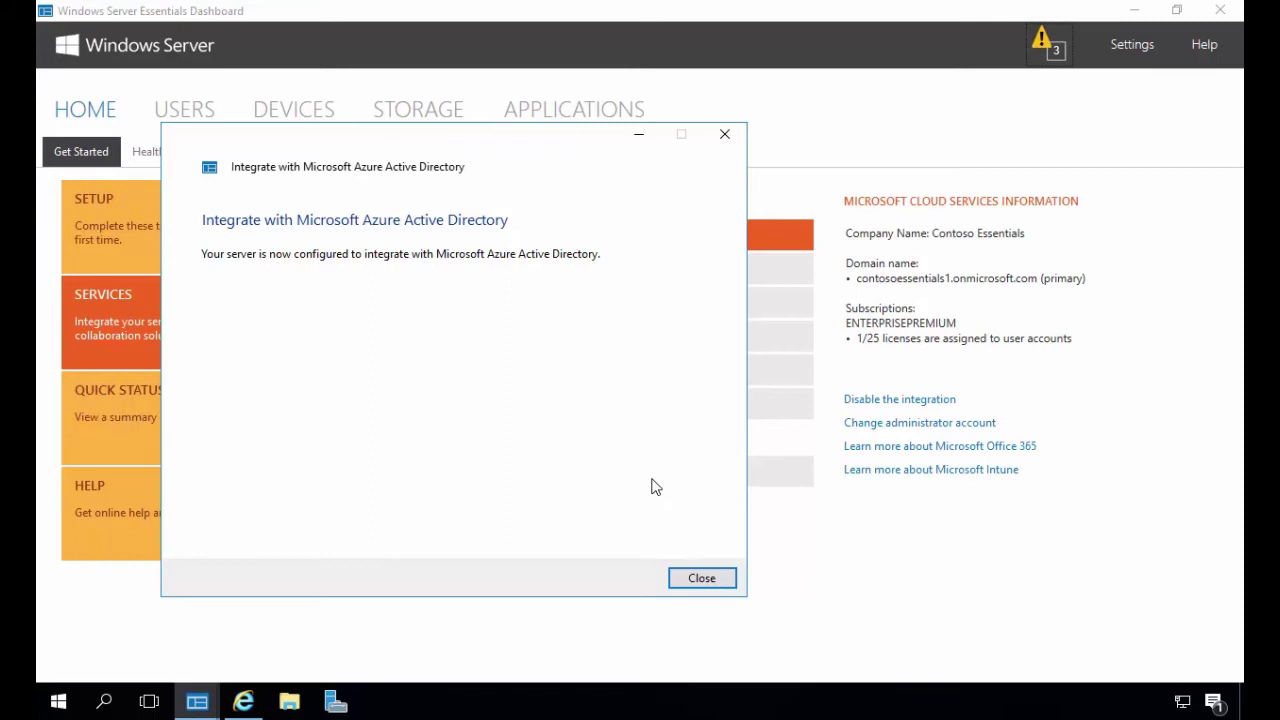
{"action": "left_click", "coordinate": [702, 580]}
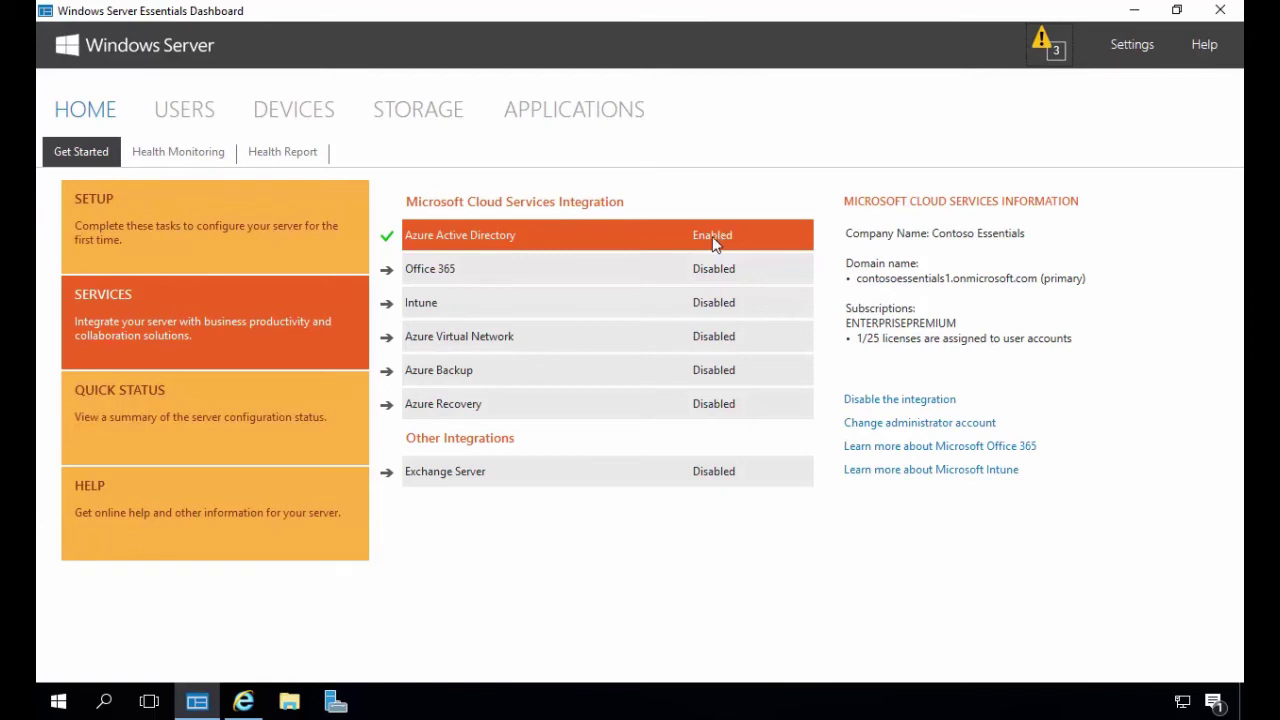
In the Azure portal, open the contoso essentials directory overview and its single user's details
{"action": "left_click", "coordinate": [243, 703]}
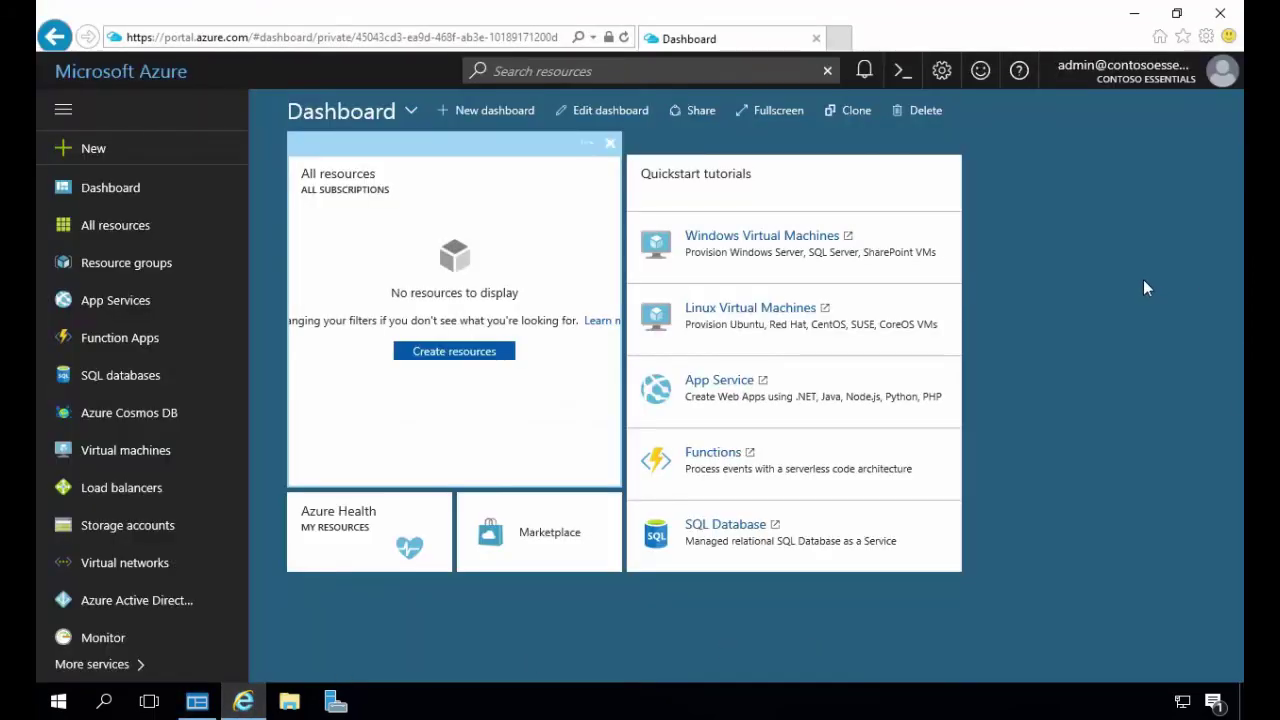
{"action": "left_click", "coordinate": [113, 605]}
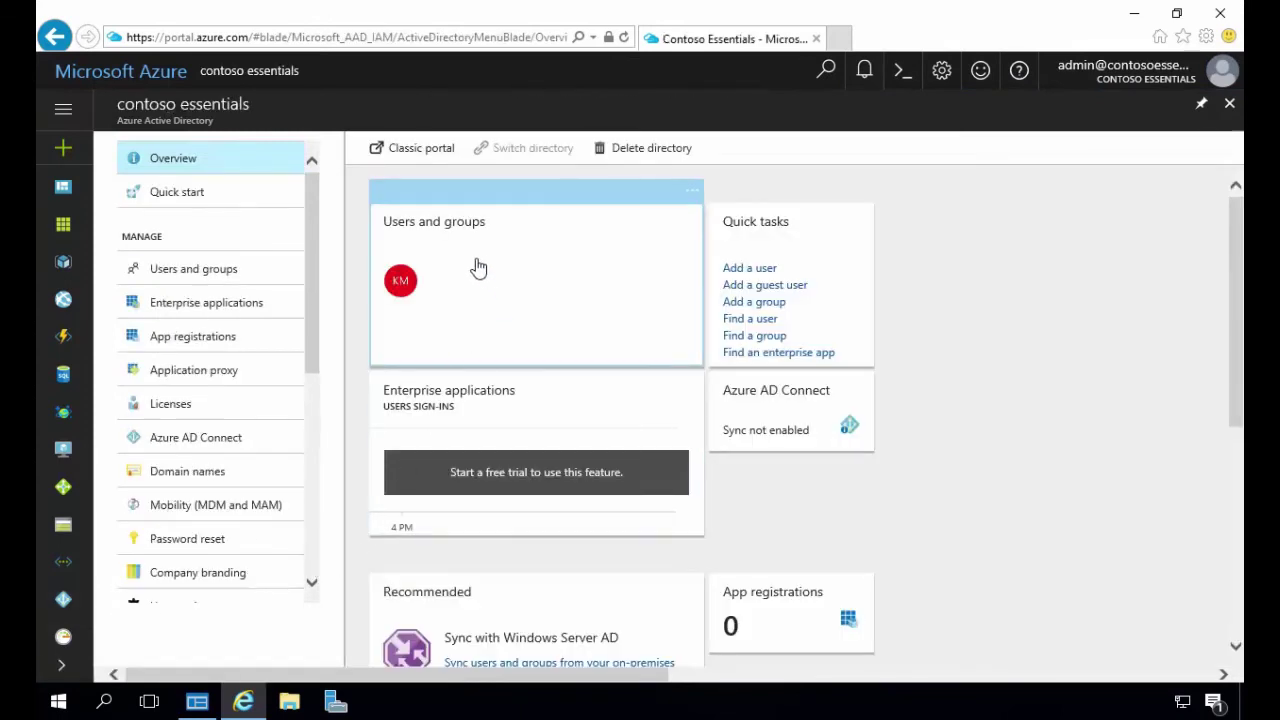
{"action": "left_click", "coordinate": [400, 283]}
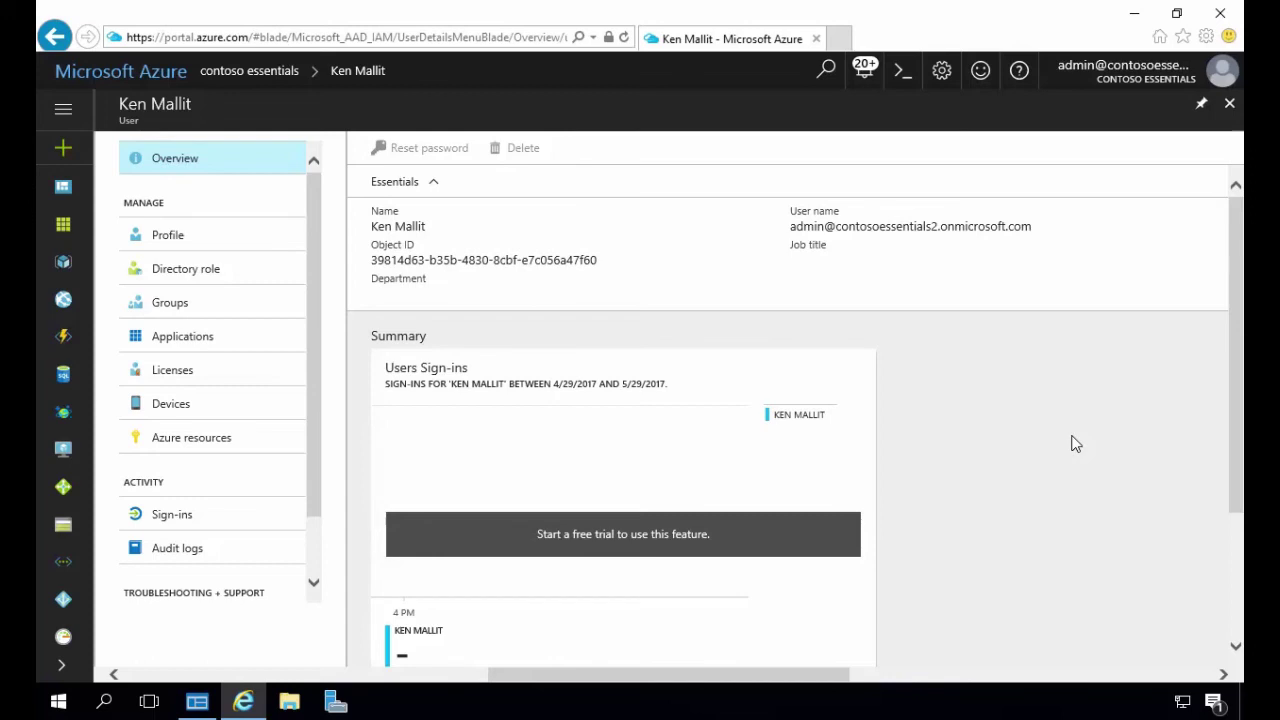
Go to Enterprise applications and start adding a new application
{"action": "left_click", "coordinate": [1229, 104]}
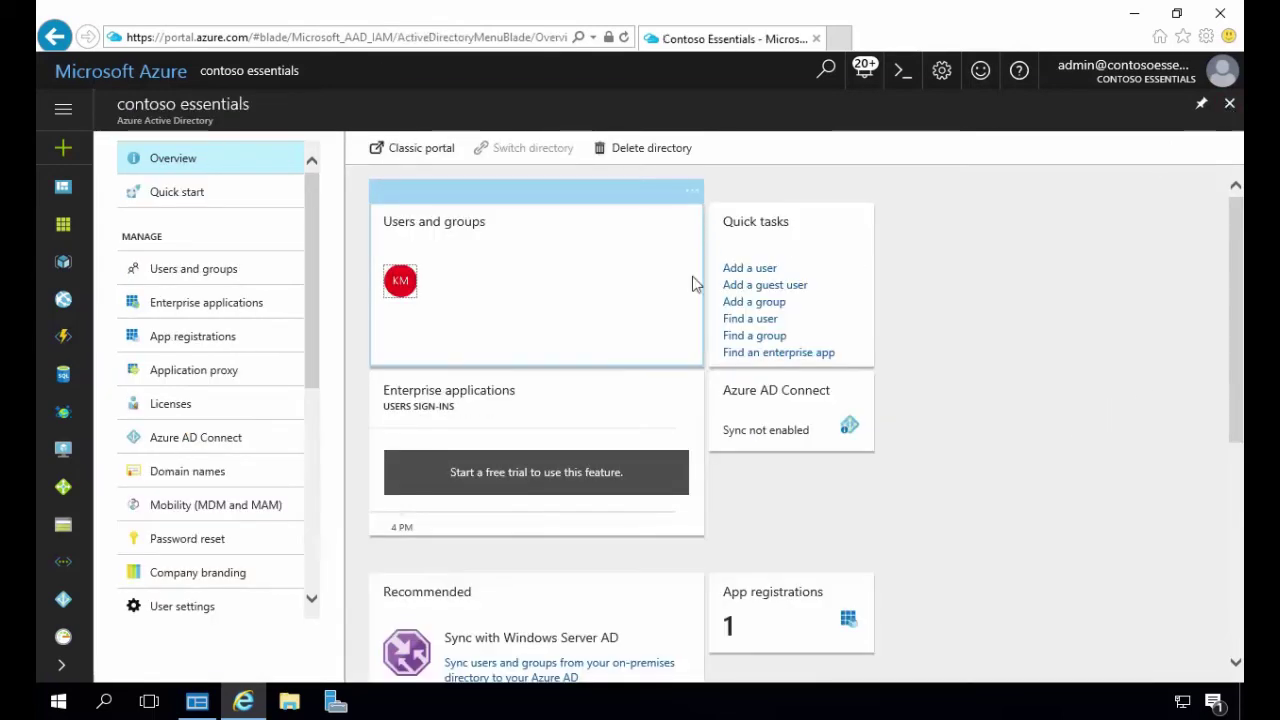
{"action": "left_click", "coordinate": [190, 307]}
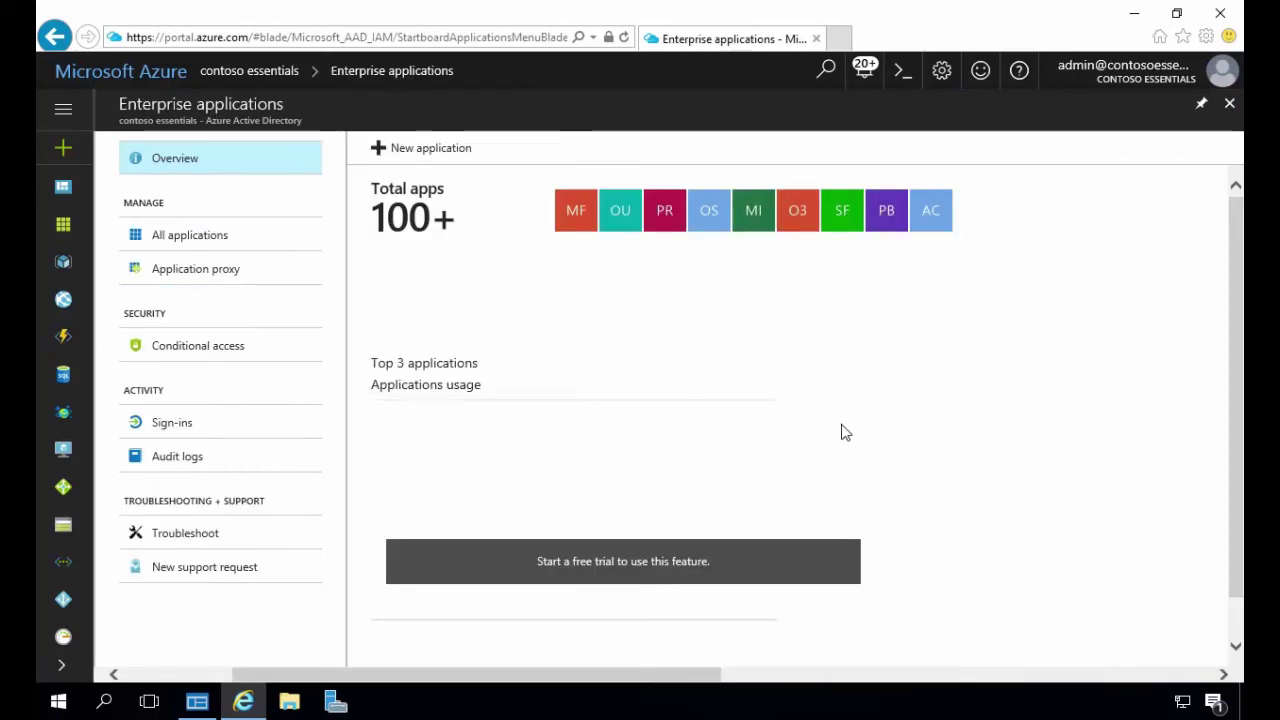
{"action": "scroll", "coordinate": [652, 550], "scroll_direction": "down", "scroll_amount": 1}
{"action": "right_click", "coordinate": [642, 564]}
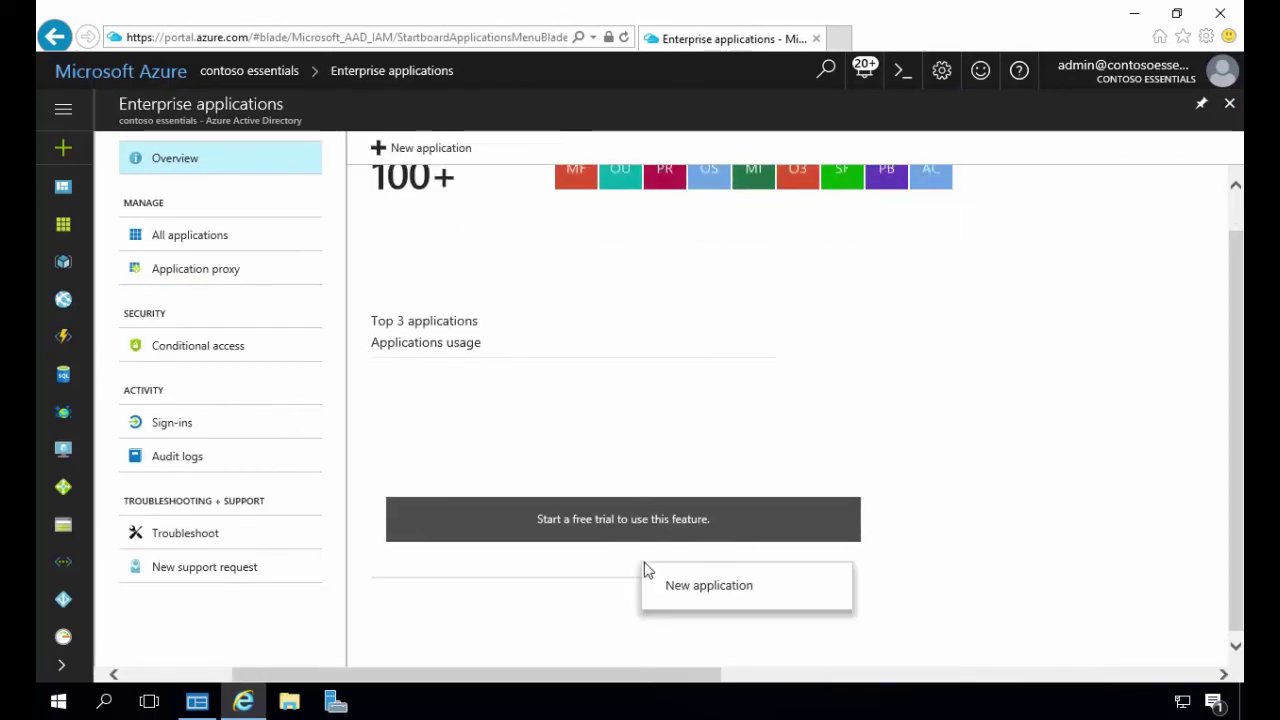
{"action": "left_click", "coordinate": [704, 586]}
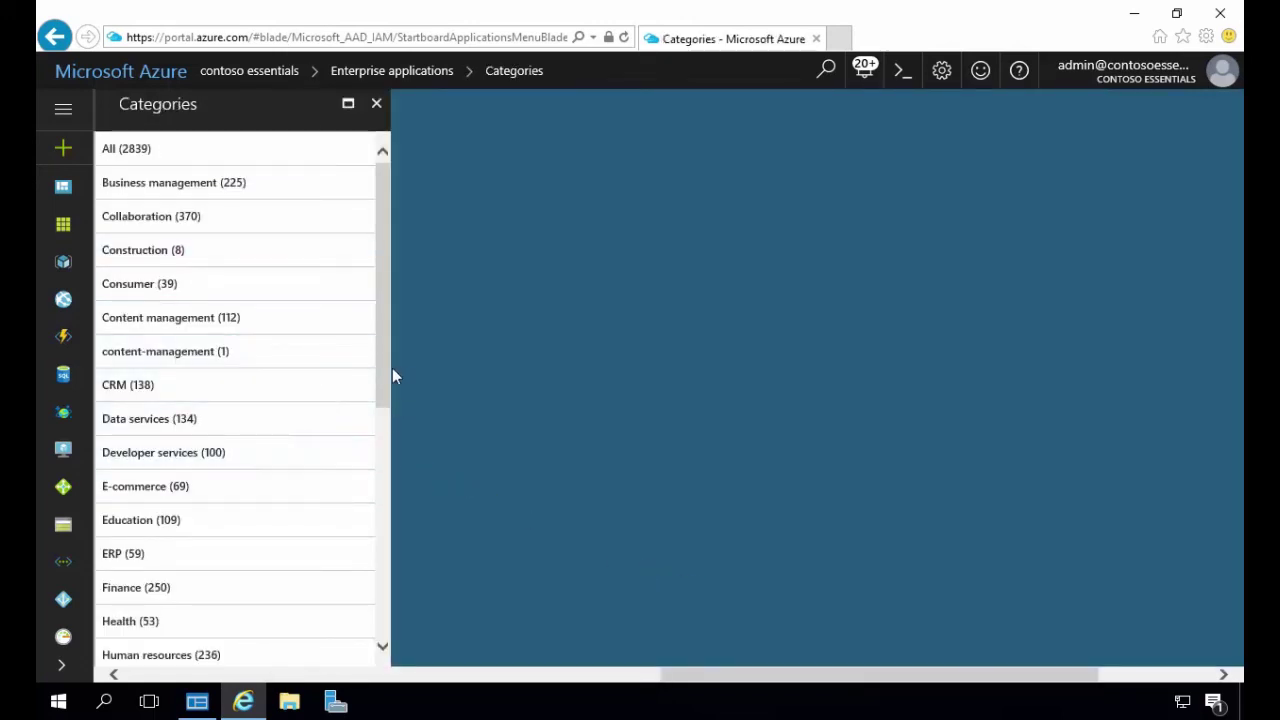
Search the gallery for 'Facebook' and open the Facebook app's add details
{"action": "left_click_drag", "start_coordinate": [385, 386], "coordinate": [403, 597]}
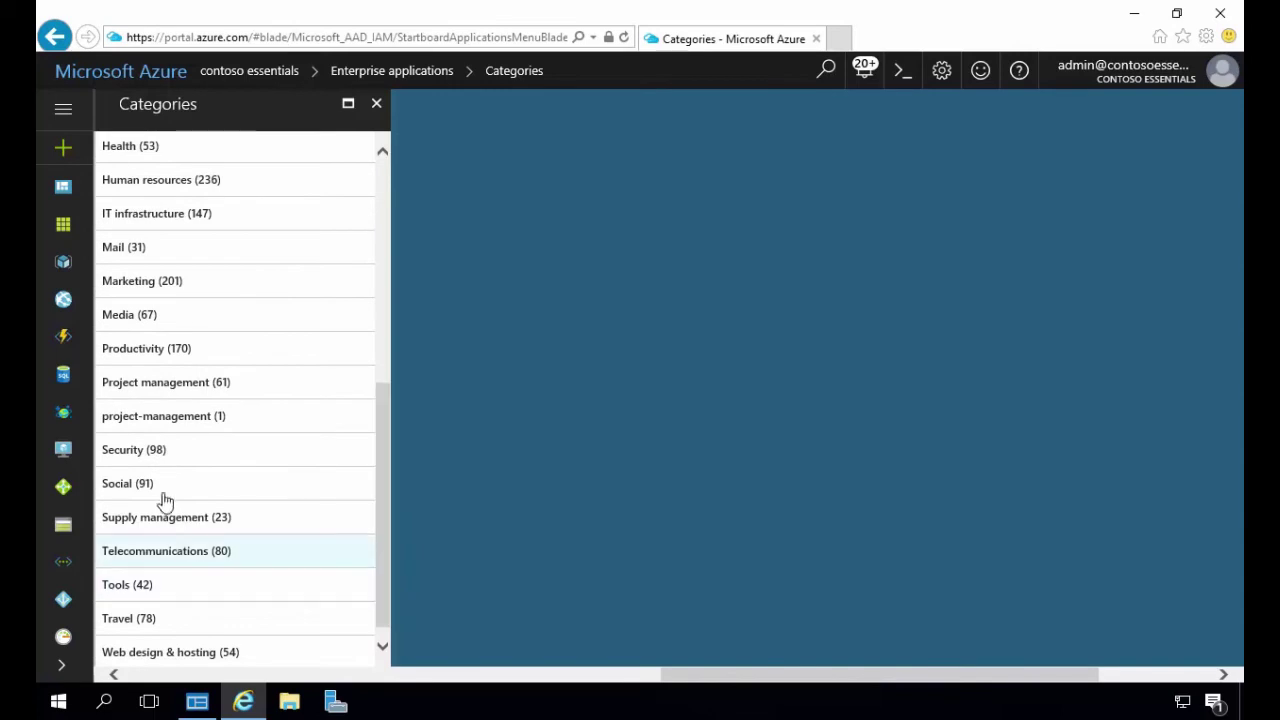
{"action": "left_click", "coordinate": [120, 488]}
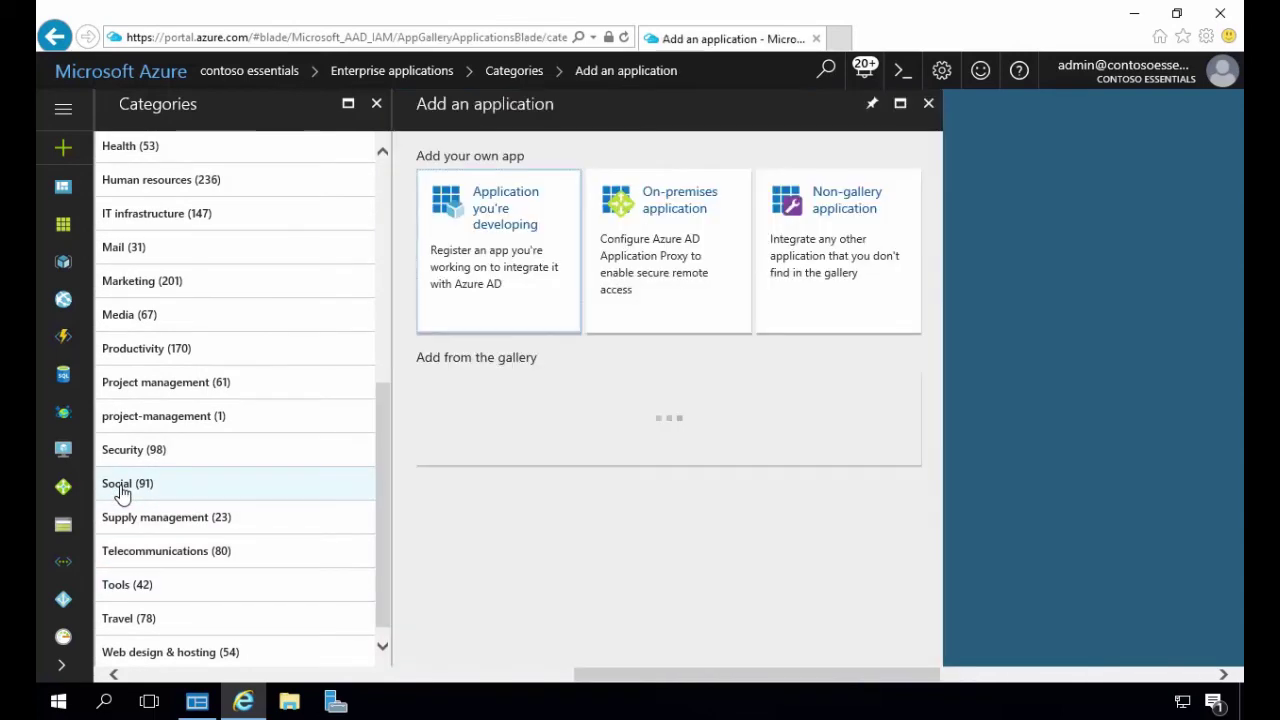
{"action": "left_click", "coordinate": [532, 411]}
{"action": "type", "text": "Facebook"}
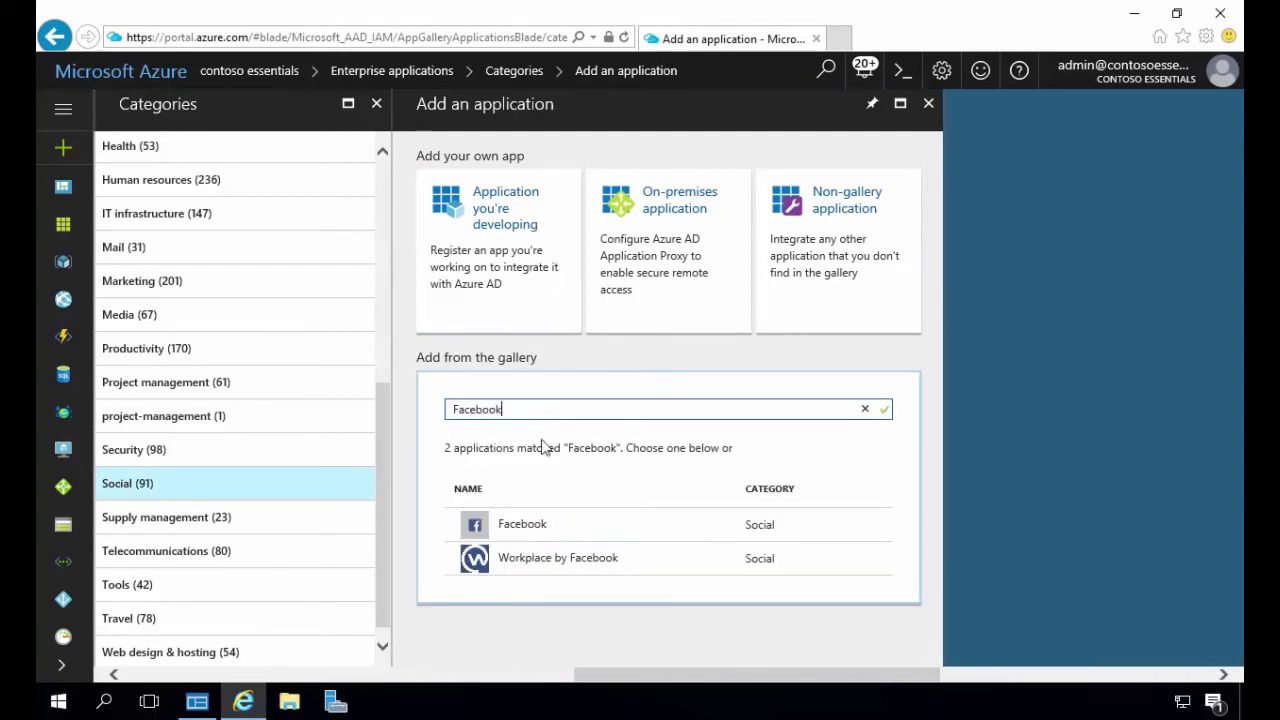
{"action": "left_click", "coordinate": [520, 527]}
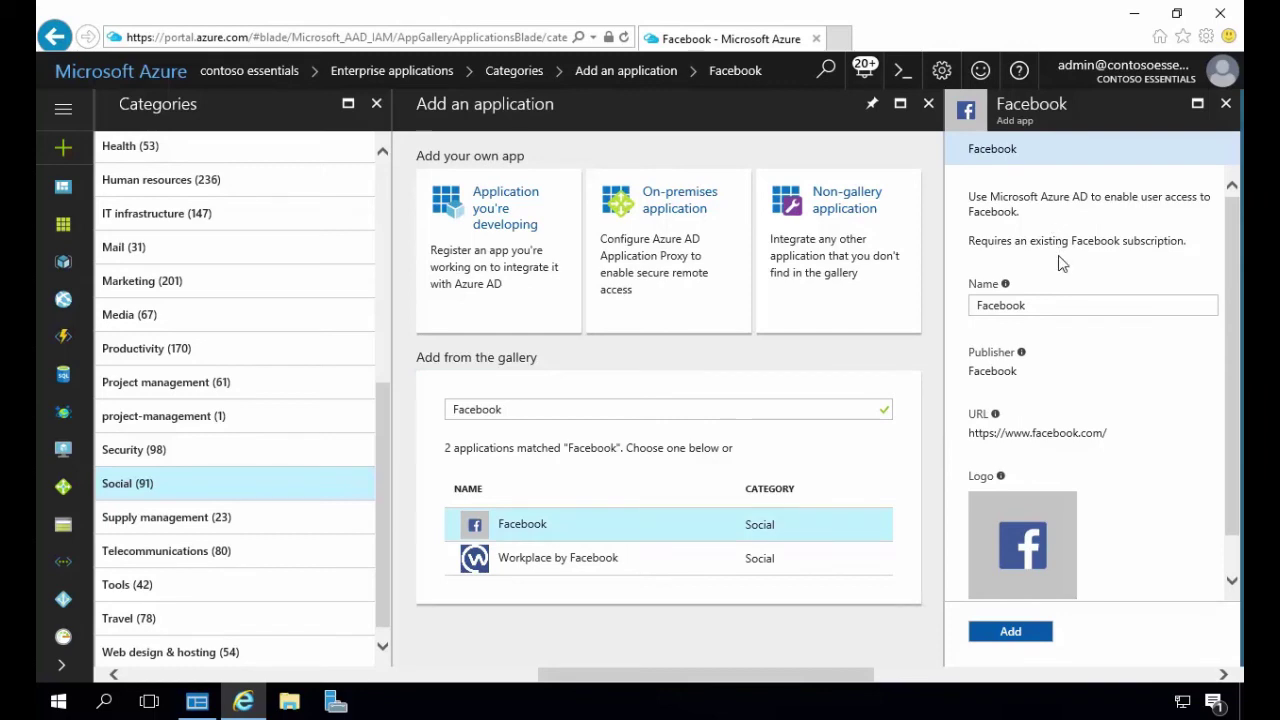
Add the Facebook app and save Password-based Sign-on as its single sign-on mode
{"action": "left_click", "coordinate": [1022, 638]}
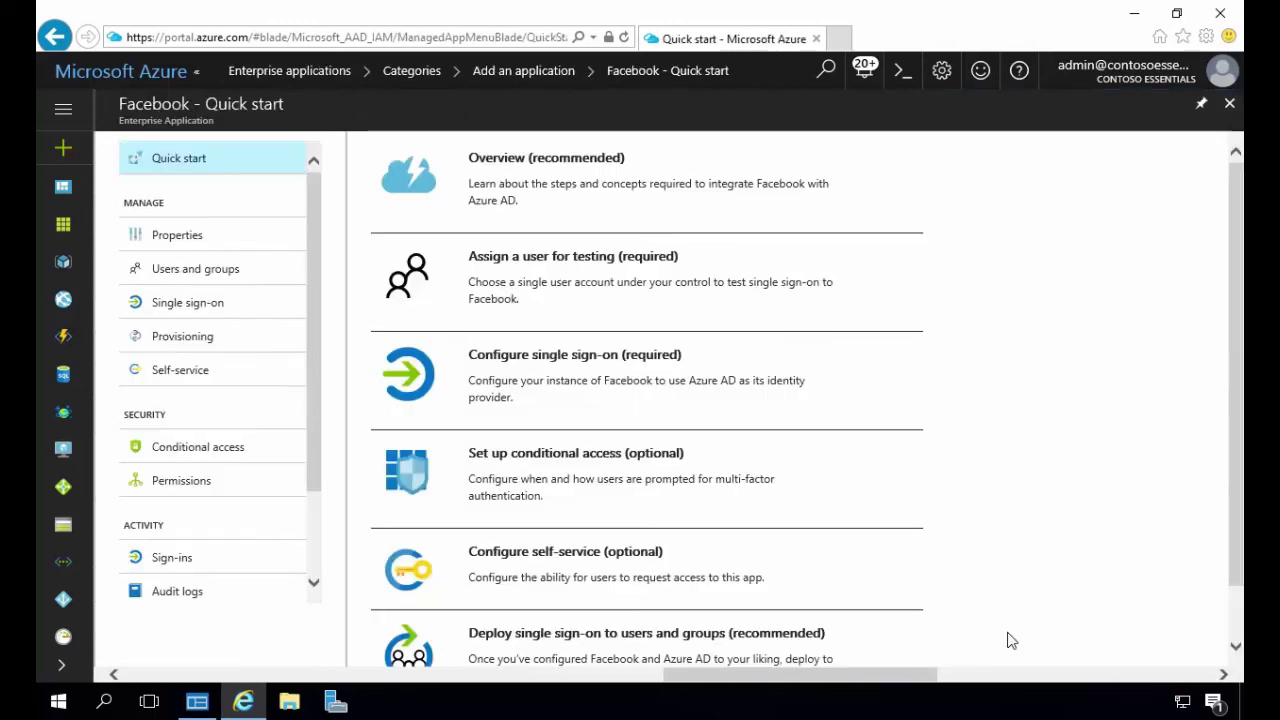
{"action": "left_click", "coordinate": [777, 302]}
{"action": "left_click", "coordinate": [585, 361]}
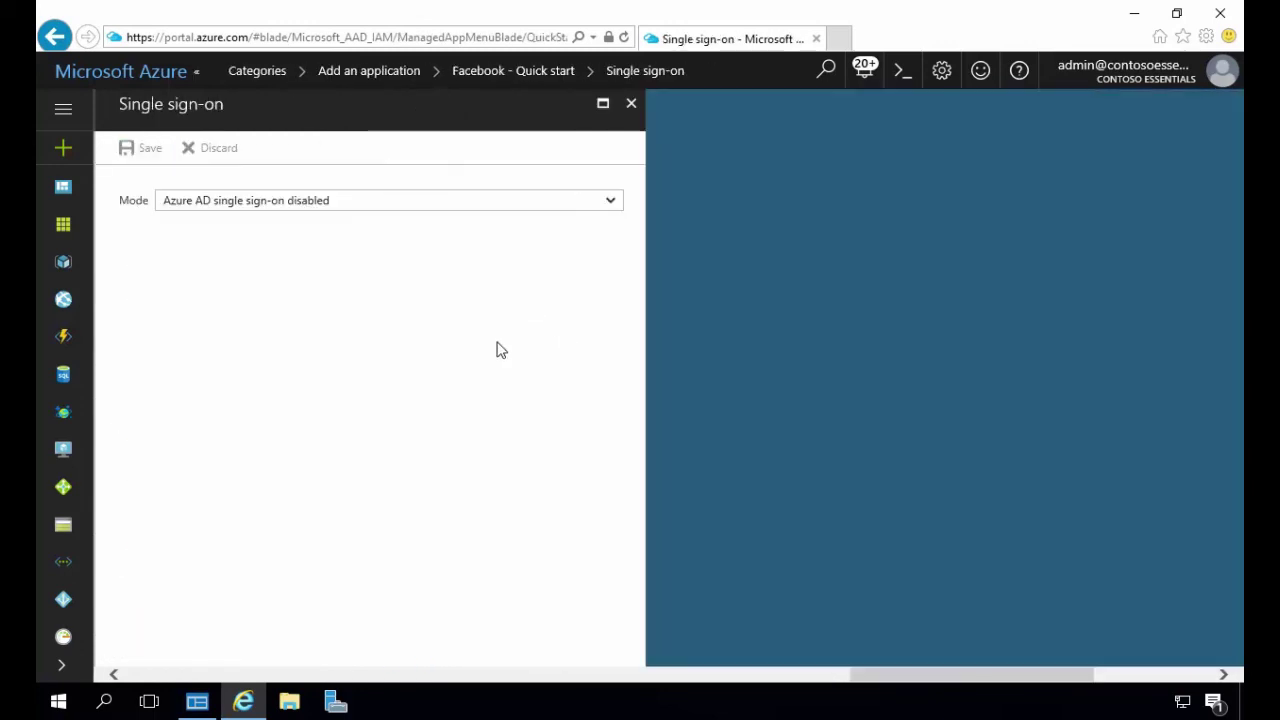
{"action": "left_click", "coordinate": [610, 201]}
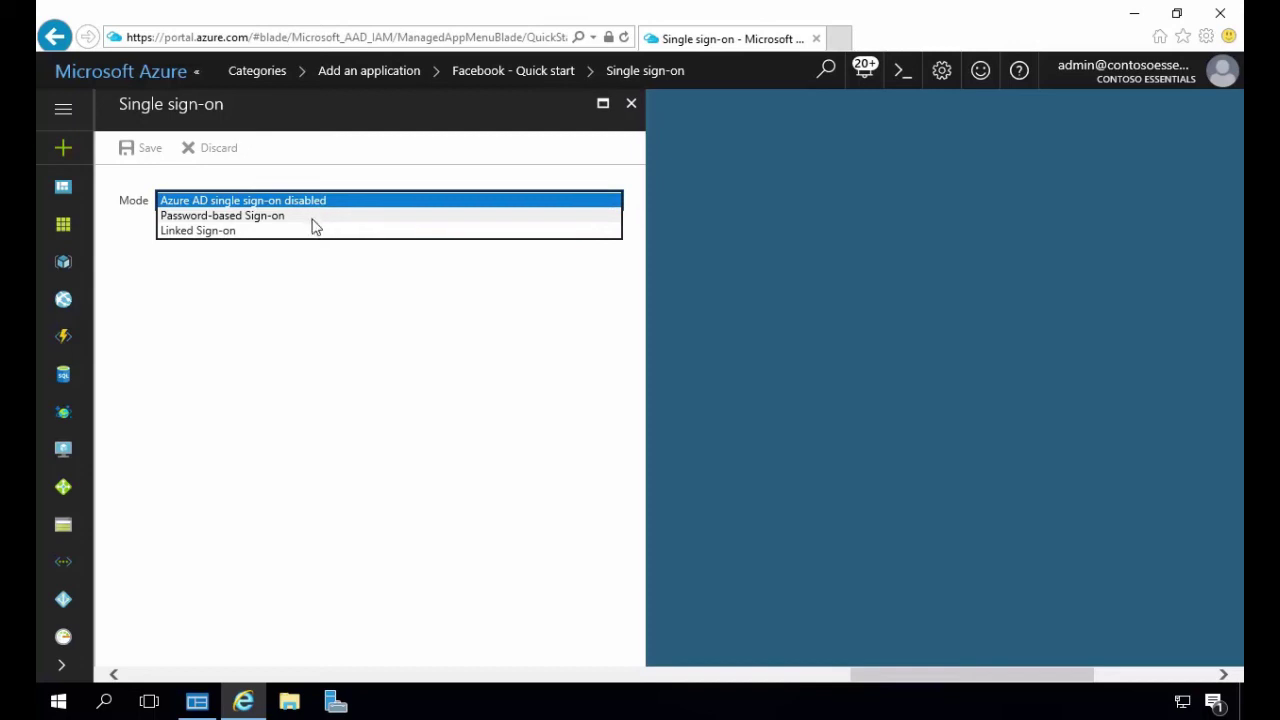
{"action": "left_click", "coordinate": [268, 216]}
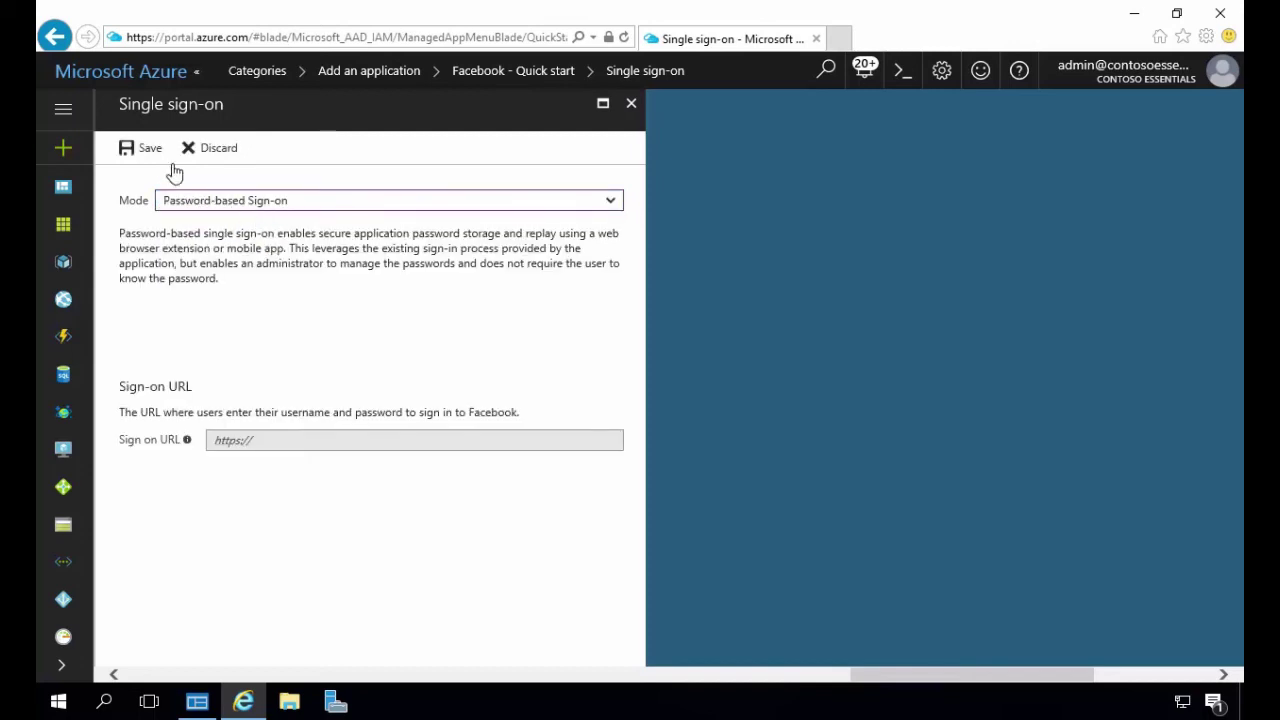
{"action": "left_click", "coordinate": [137, 152]}
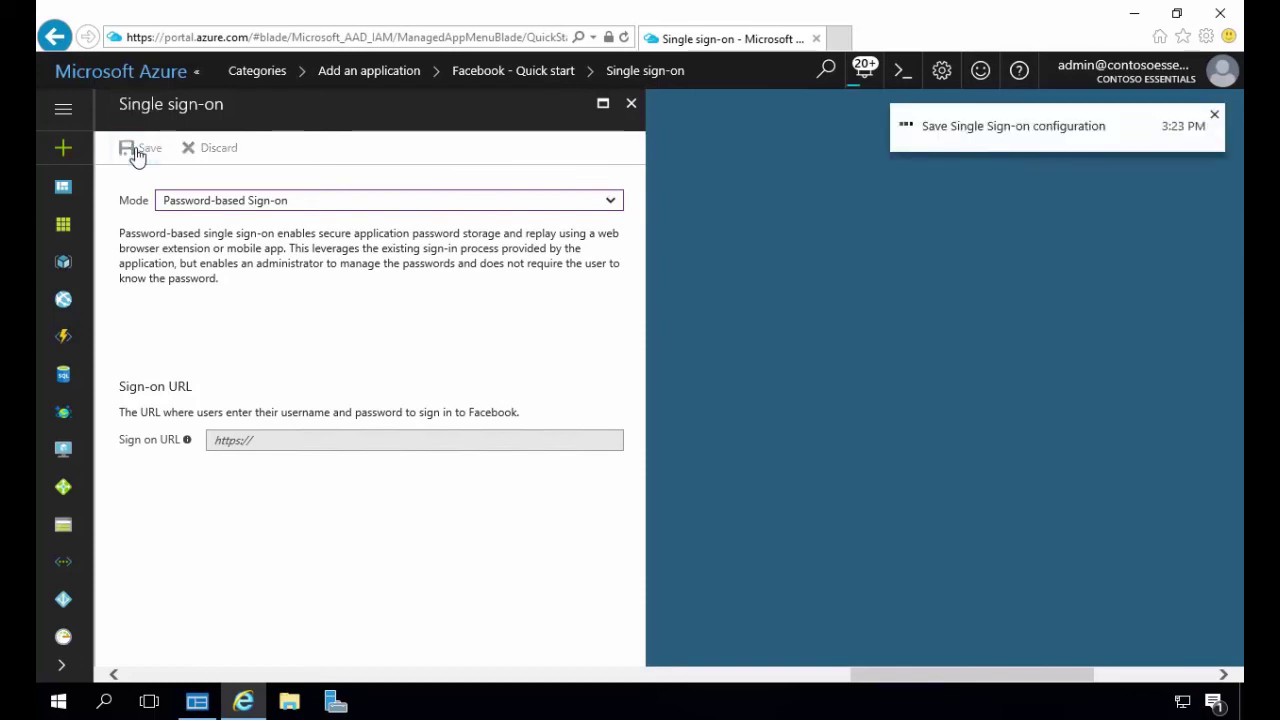
{"action": "left_click", "coordinate": [632, 104]}
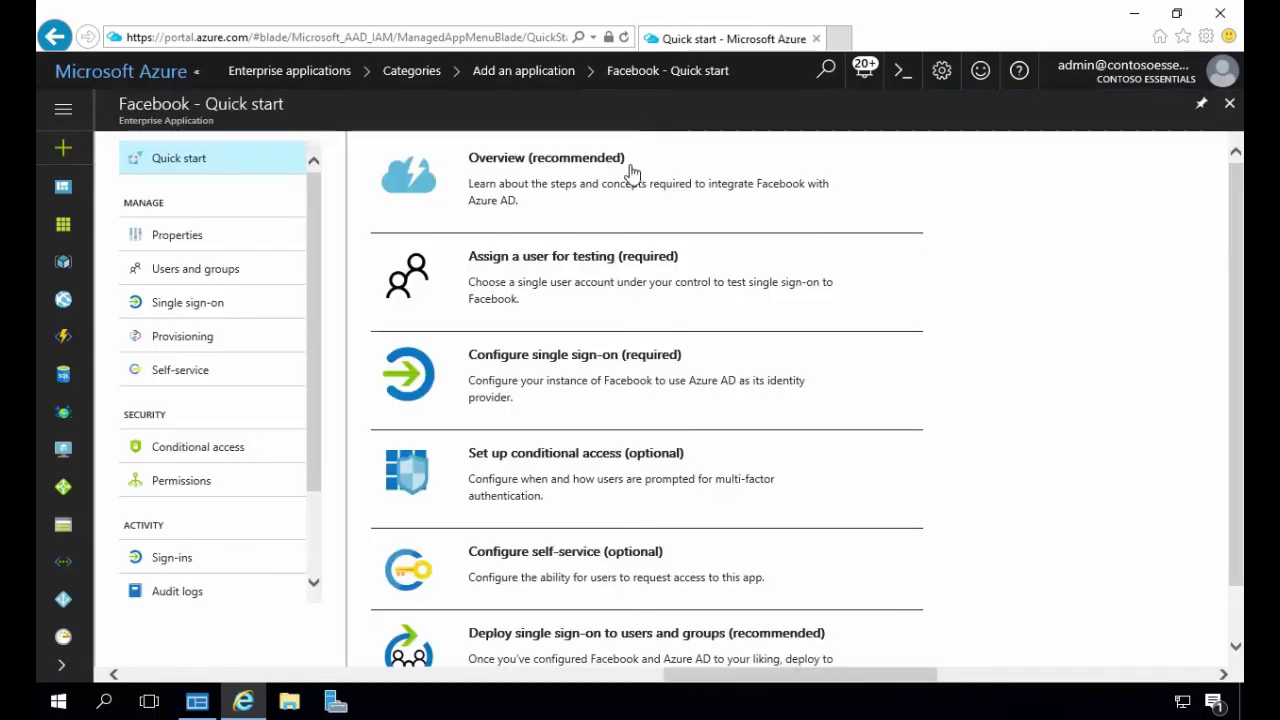
Assign the directory's only user to Facebook with Default Access and open their Update Credentials form
{"action": "left_click", "coordinate": [513, 281]}
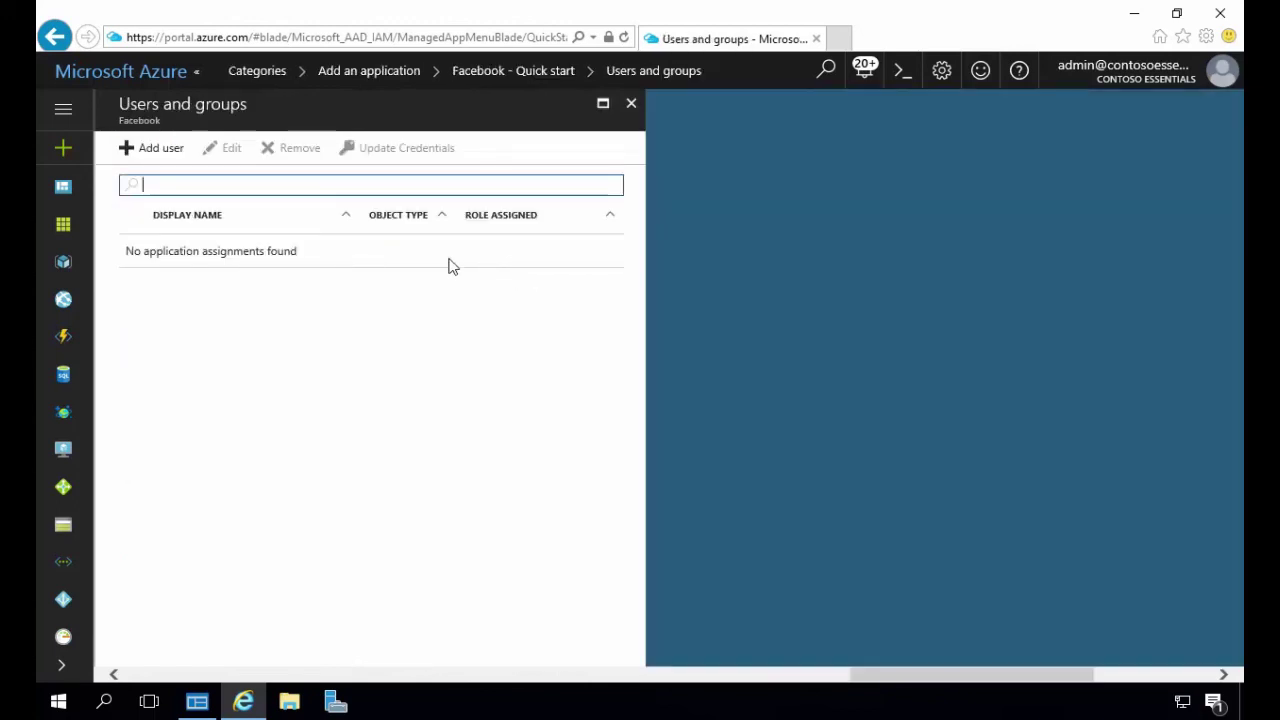
{"action": "left_click", "coordinate": [157, 150]}
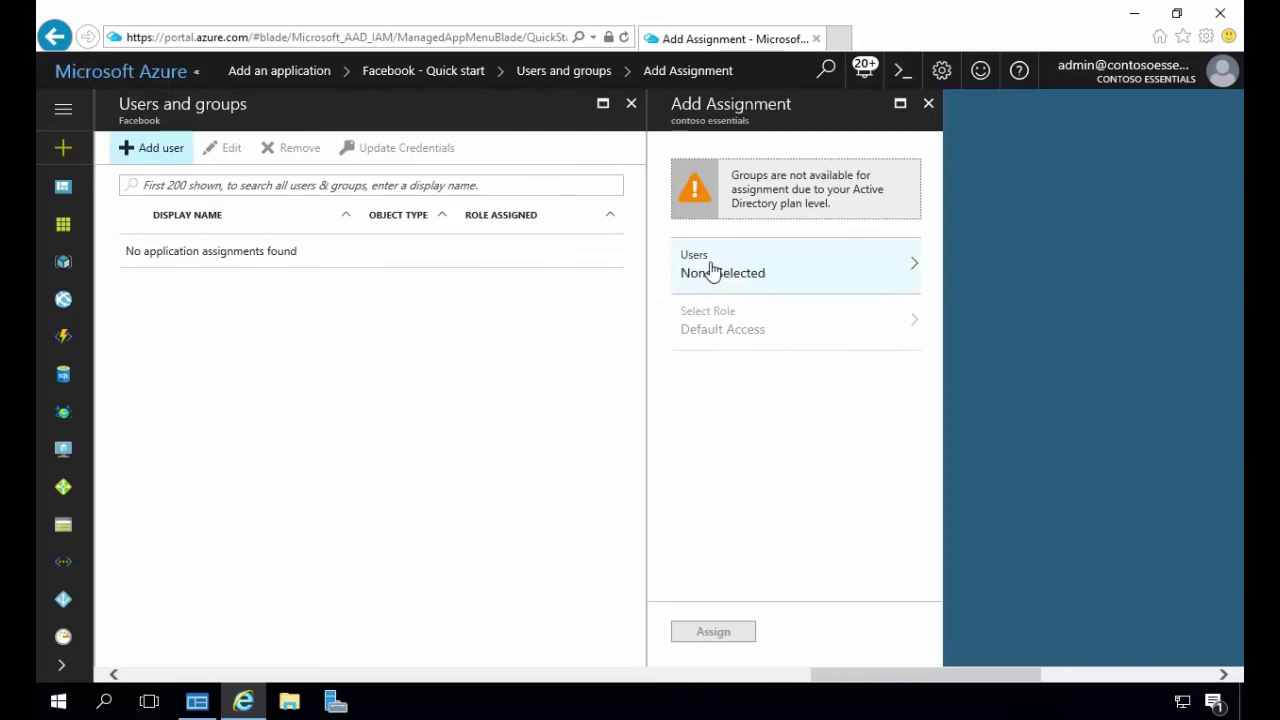
{"action": "left_click", "coordinate": [712, 270]}
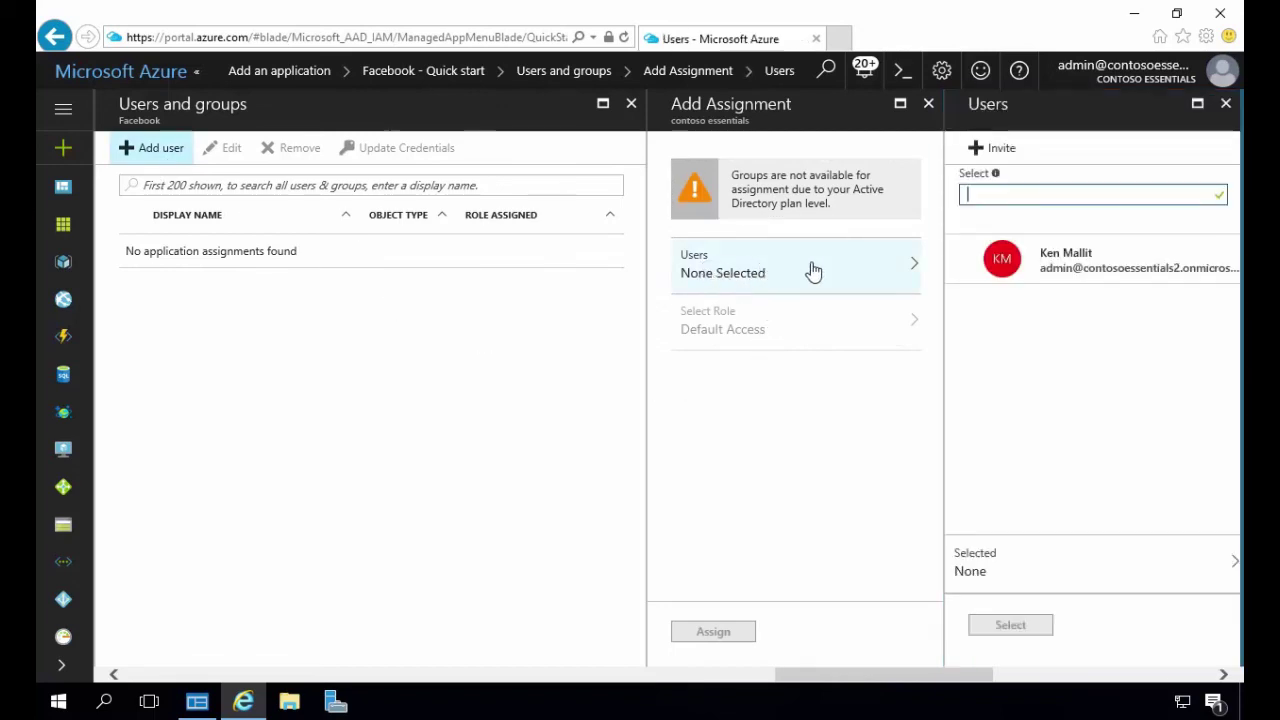
{"action": "left_click", "coordinate": [978, 262]}
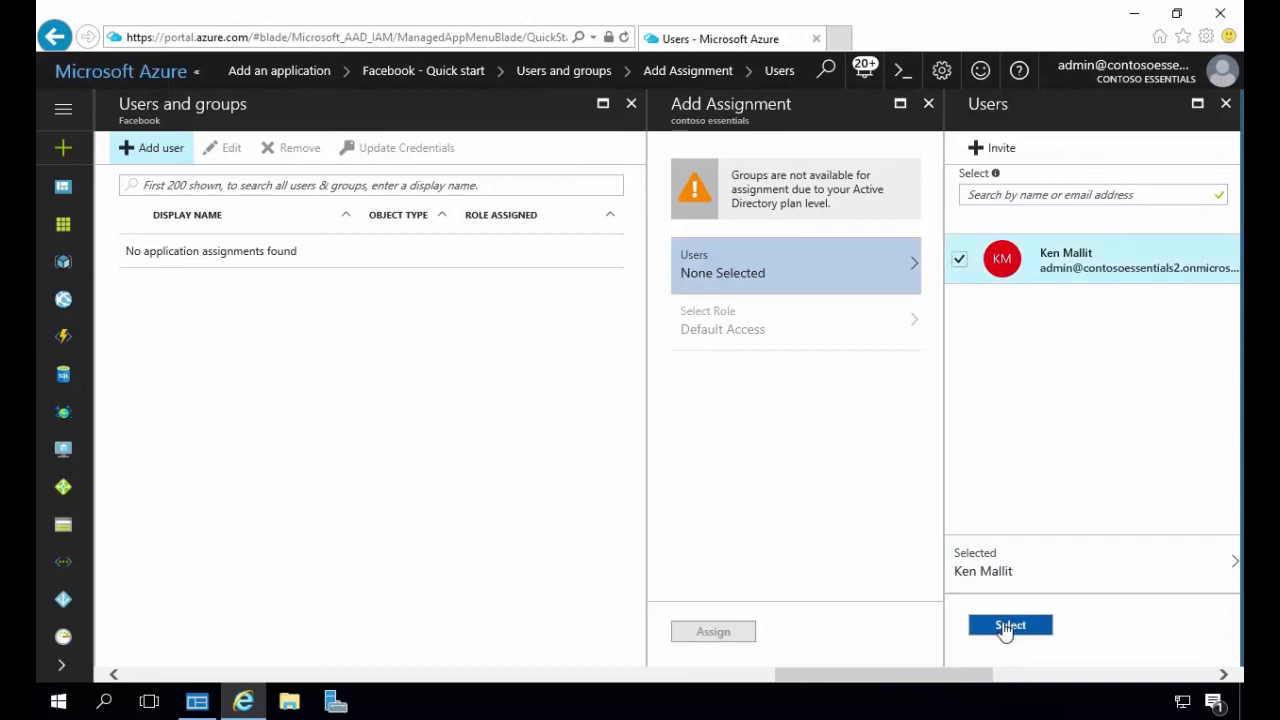
{"action": "left_click", "coordinate": [1006, 628]}
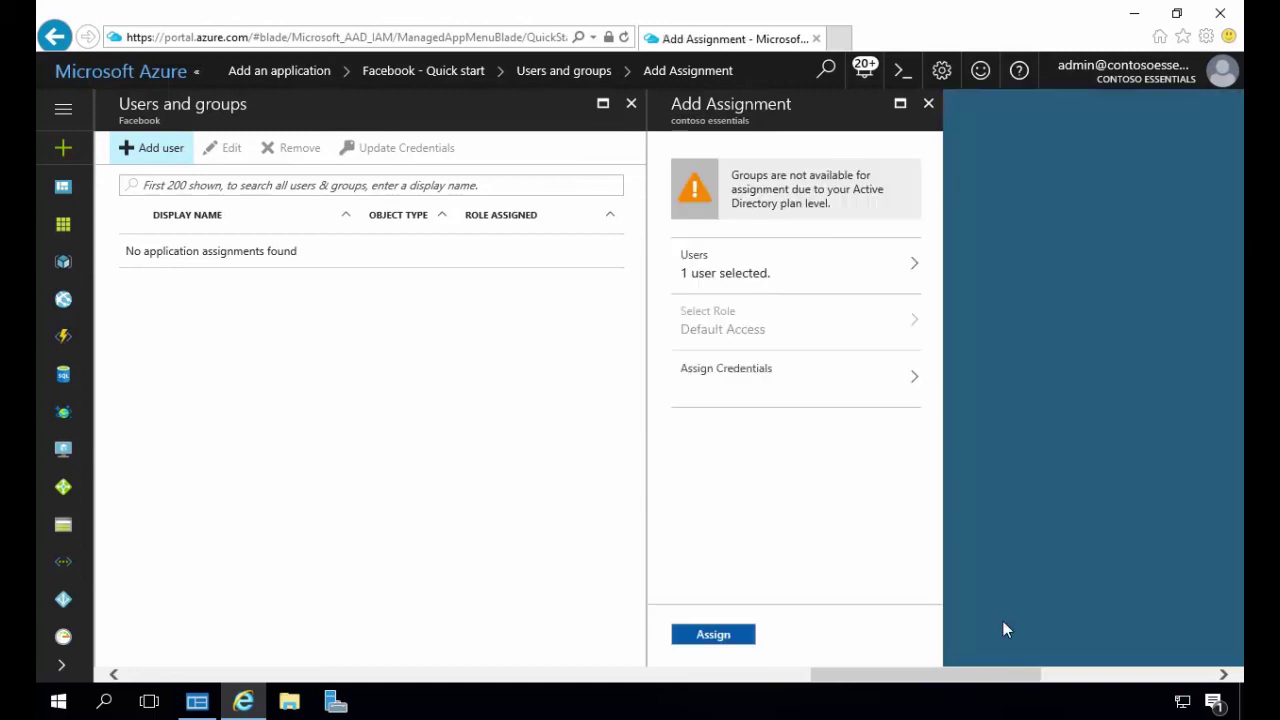
{"action": "left_click", "coordinate": [713, 636]}
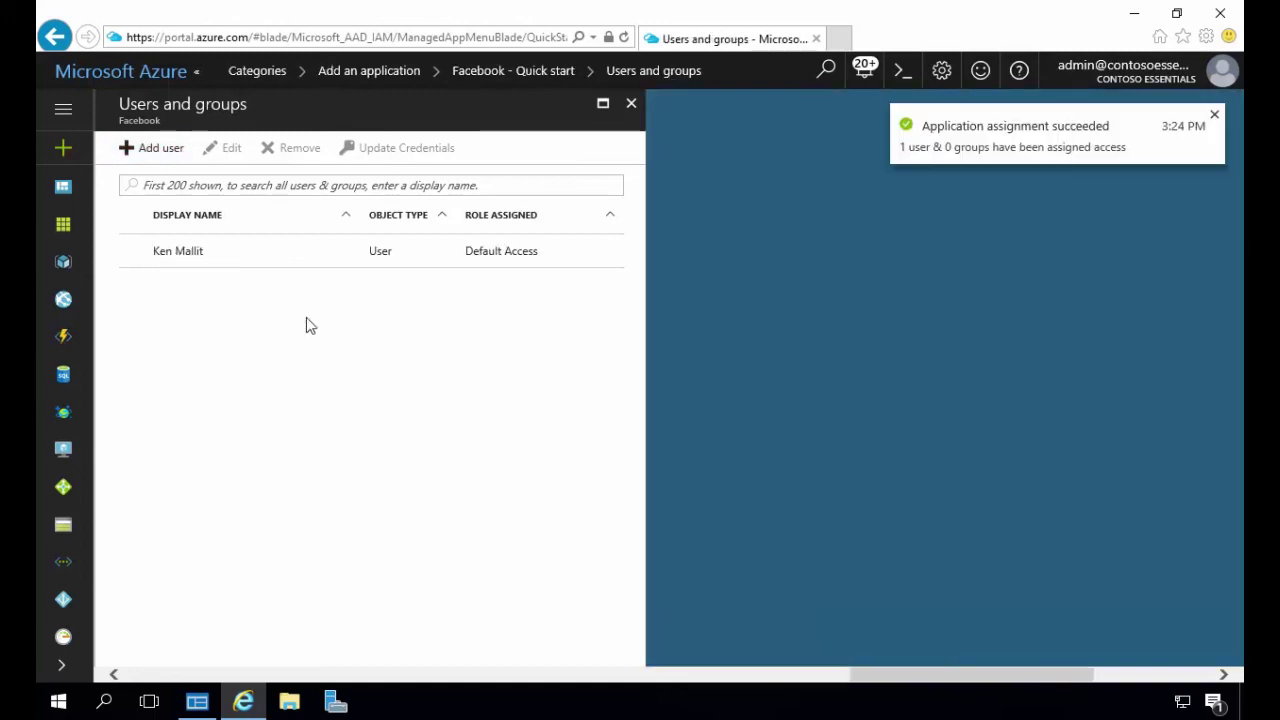
{"action": "left_click", "coordinate": [266, 262]}
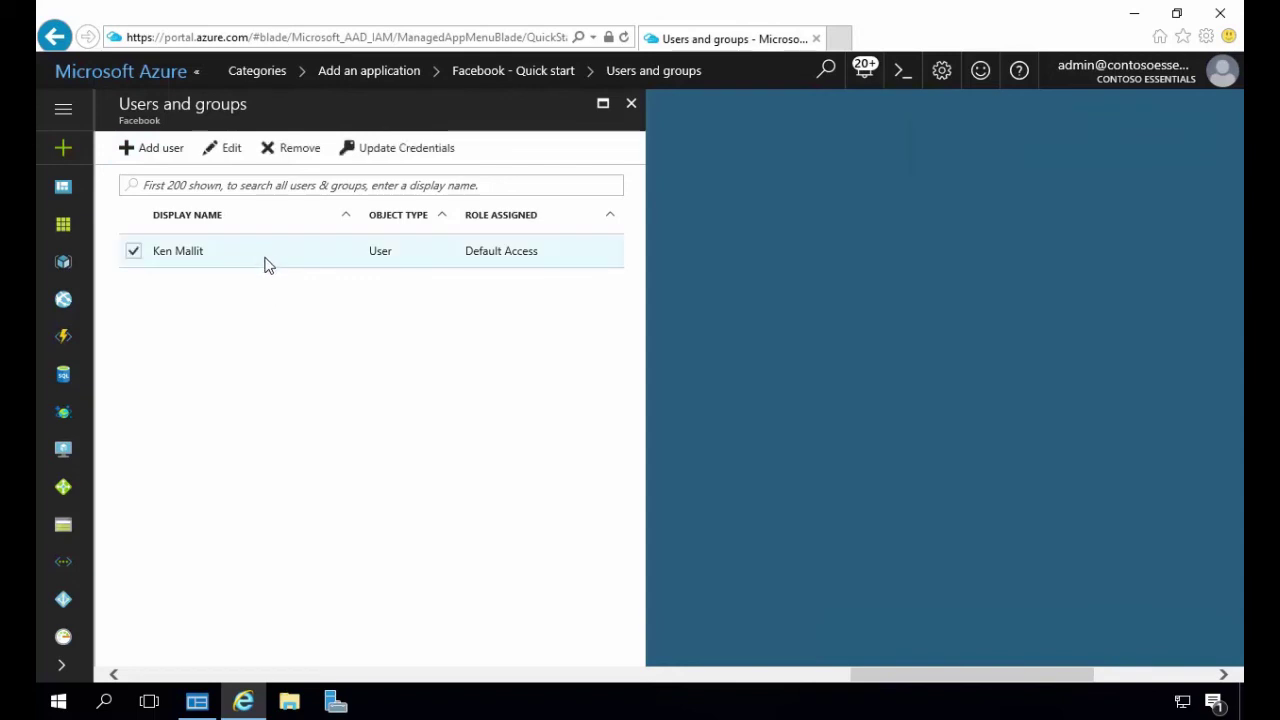
{"action": "left_click", "coordinate": [411, 150]}
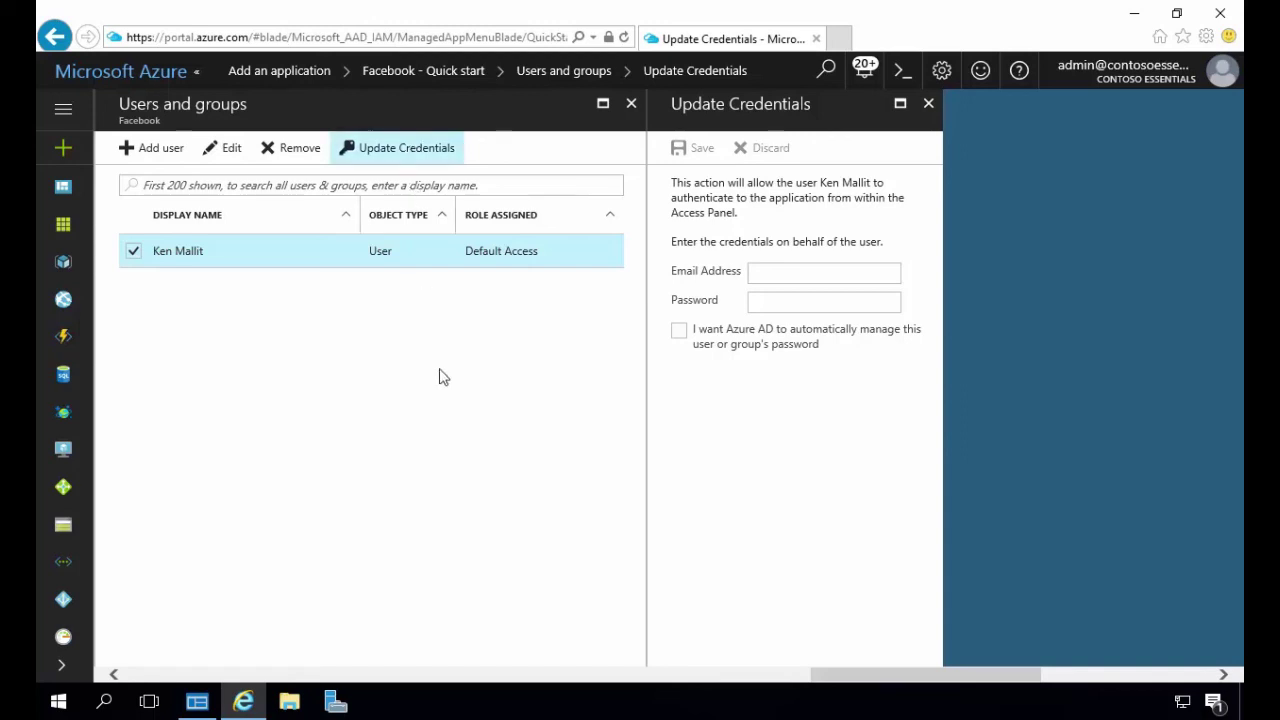
Save the user's Facebook e-mail and password, then open Facebook from the MSN page
{"action": "left_click", "coordinate": [791, 275]}
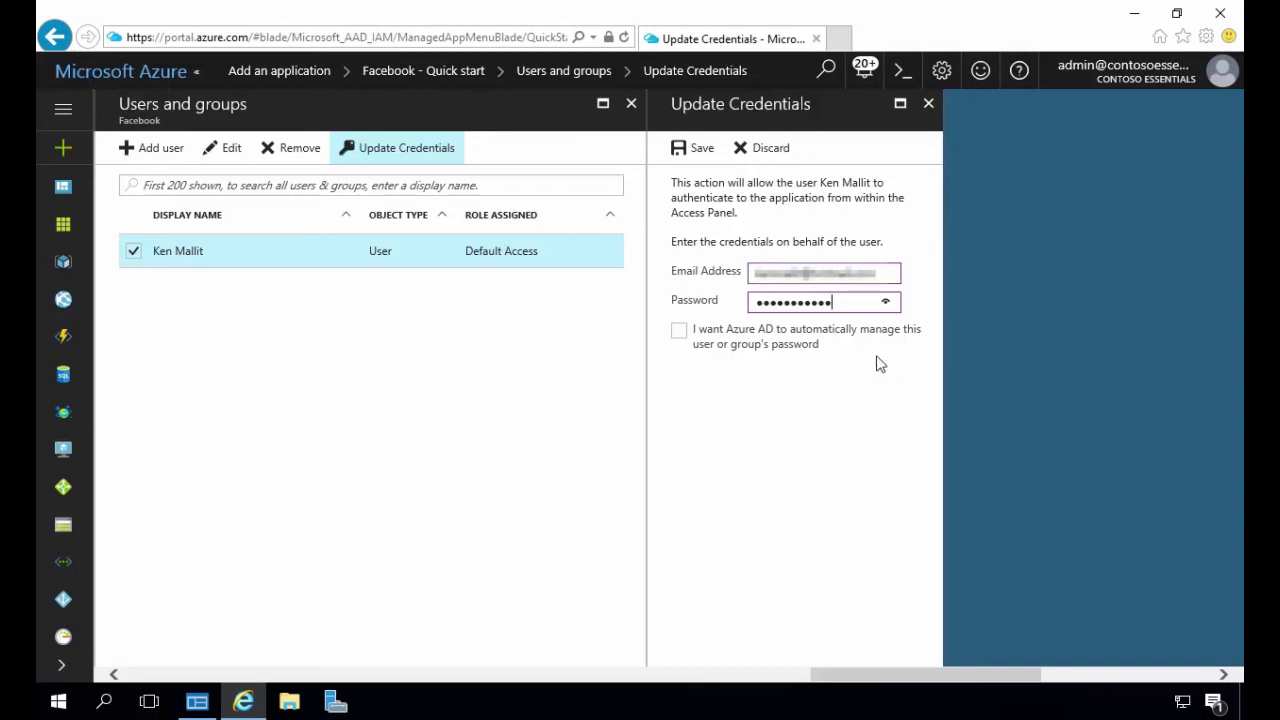
{"action": "left_click", "coordinate": [701, 150]}
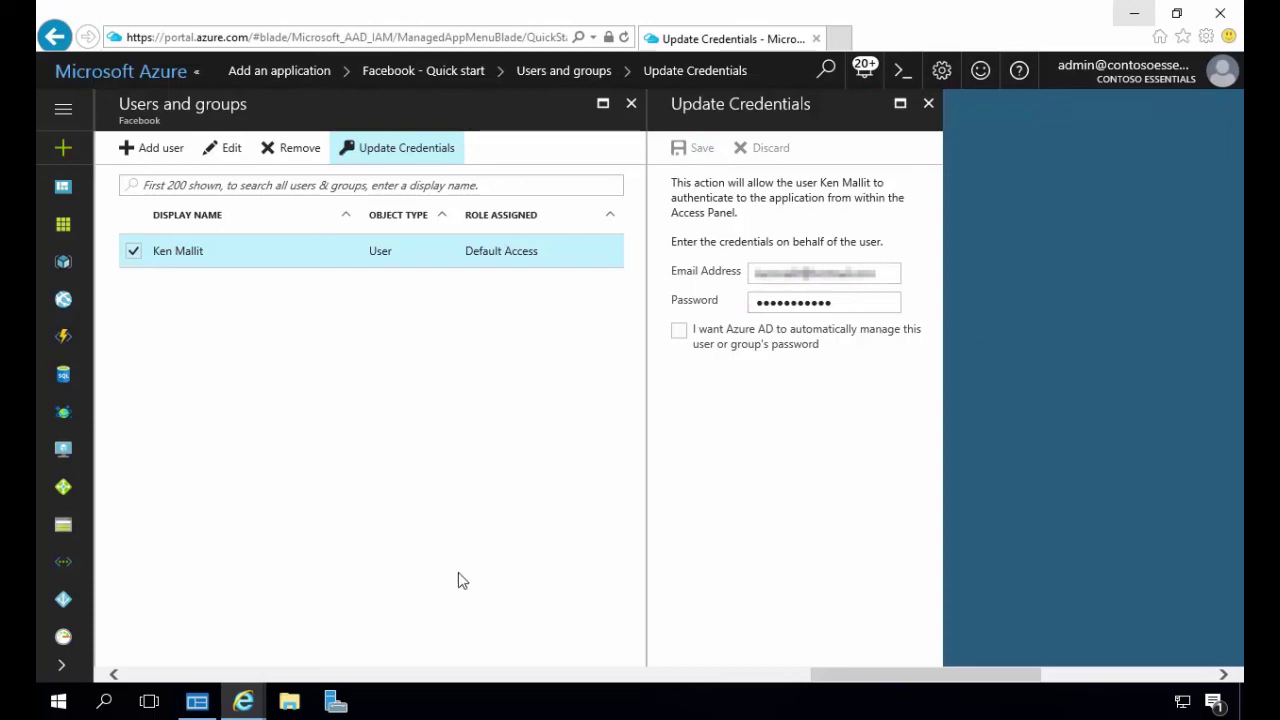
{"action": "left_click", "coordinate": [240, 703]}
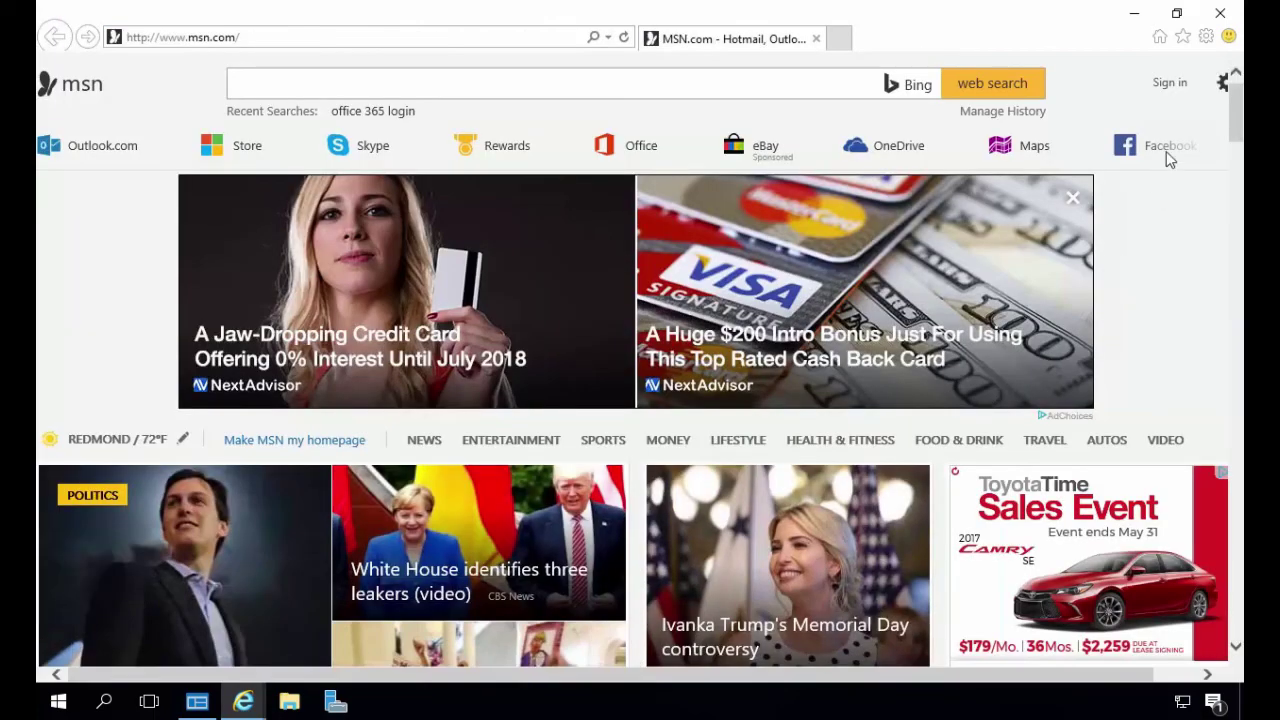
{"action": "left_click", "coordinate": [1170, 150]}
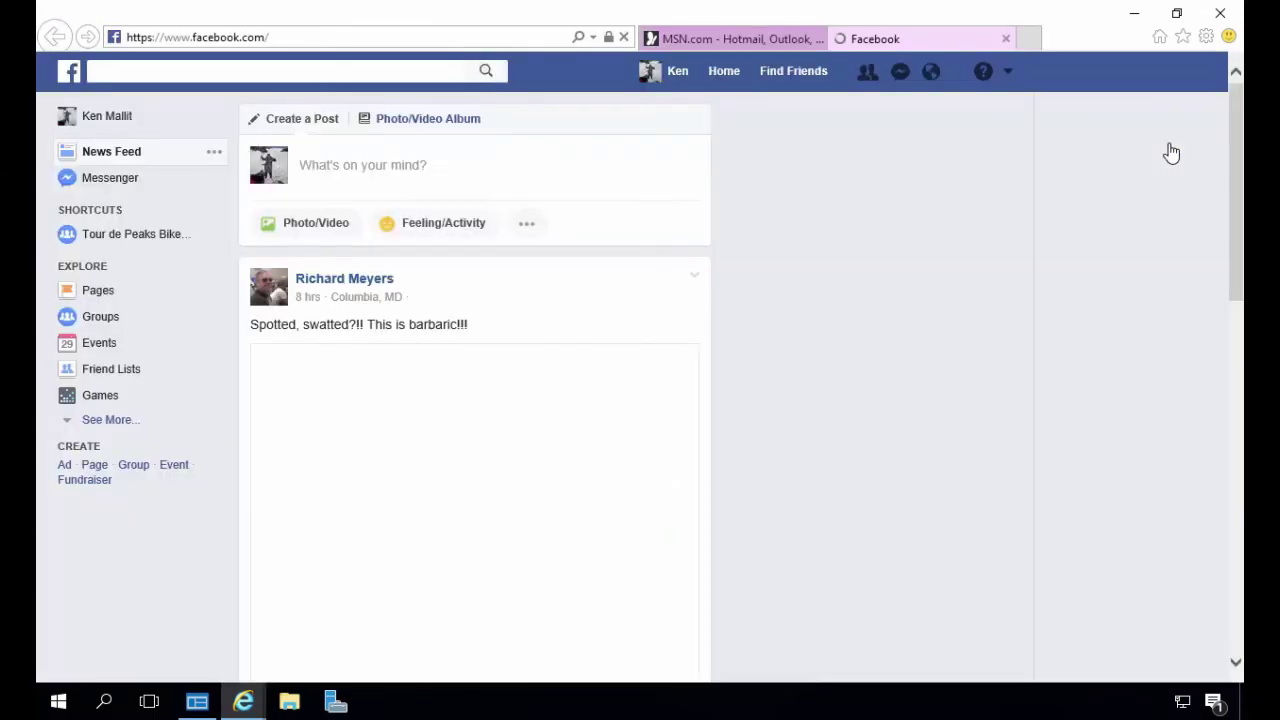